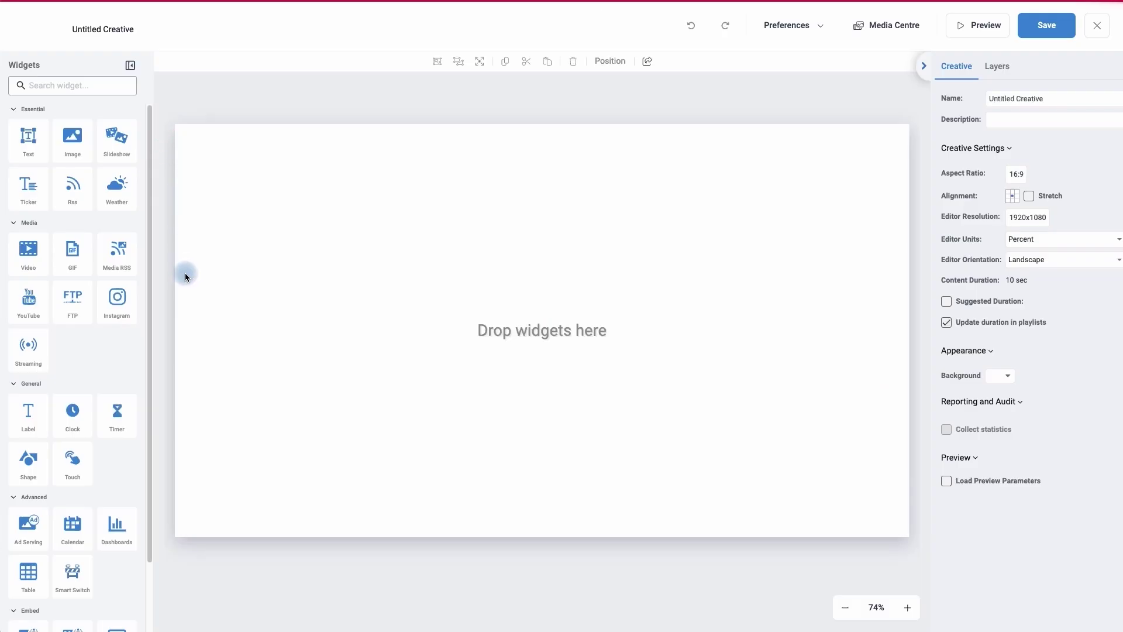
Start a blank creative named ST Pauls and drop an Image widget onto its canvas
{"action": "left_click", "coordinate": [95, 140]}
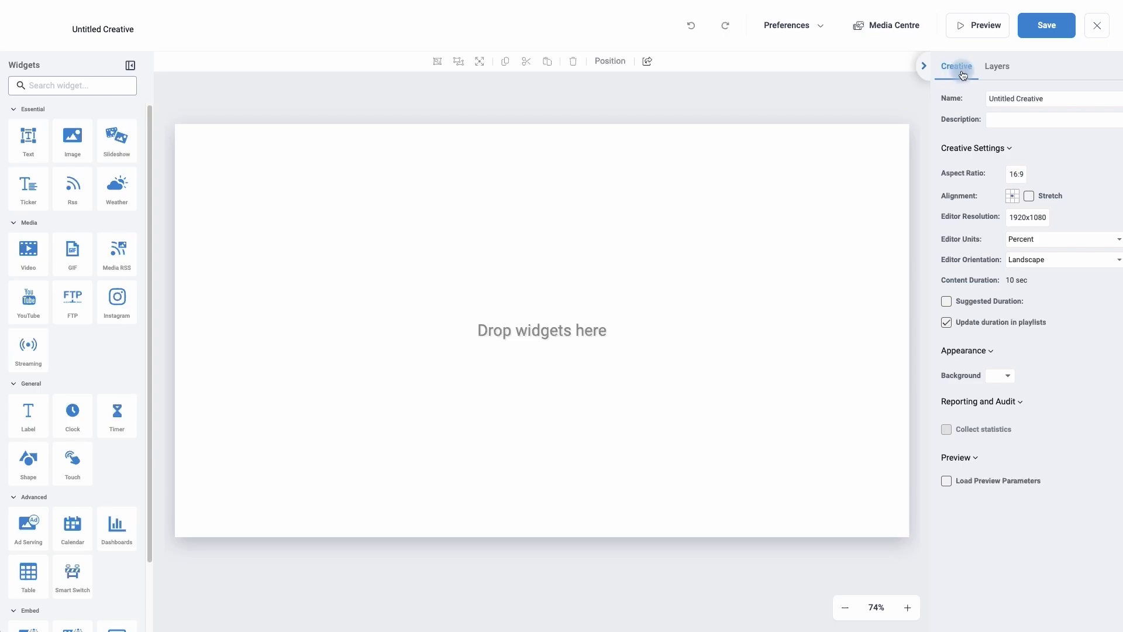
{"action": "left_click", "coordinate": [1002, 97]}
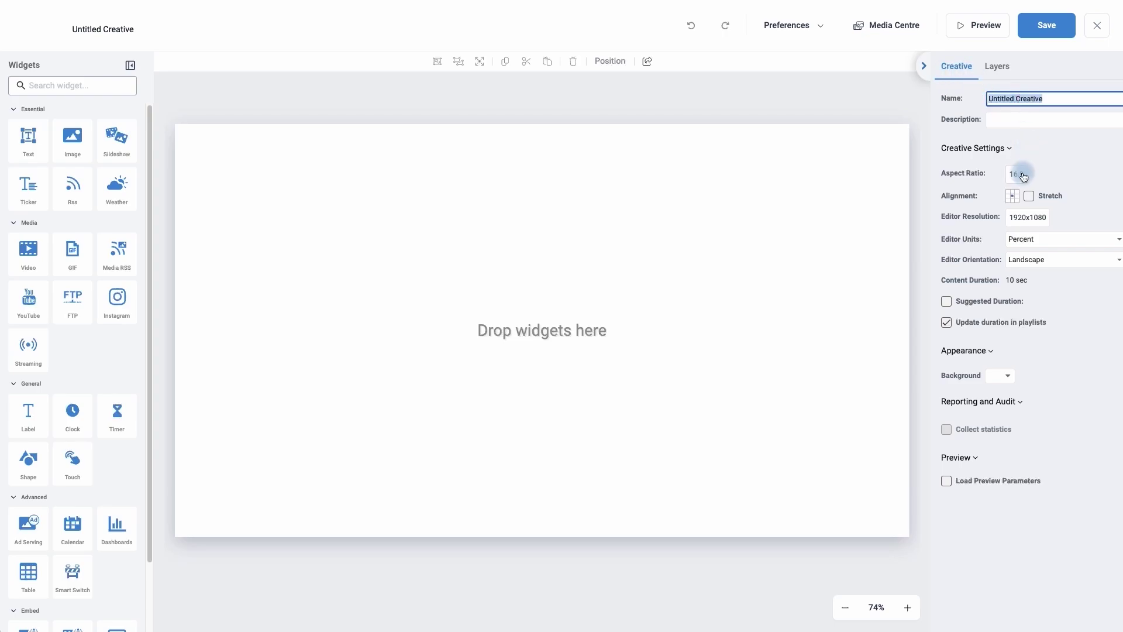
{"action": "type", "text": "ST Pauls"}
{"action": "left_click", "coordinate": [72, 145]}
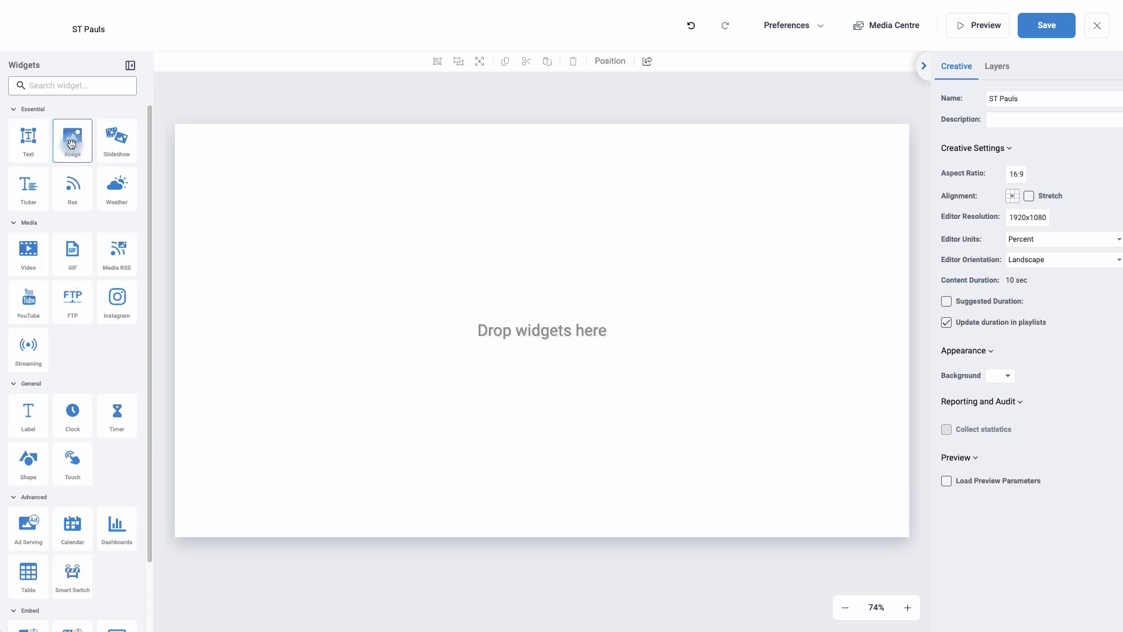
{"action": "mouse_move", "coordinate": [71, 144]}
{"action": "left_mouse_down"}
{"action": "mouse_move", "coordinate": [457, 183]}
{"action": "mouse_move", "coordinate": [91, 123]}
{"action": "mouse_move", "coordinate": [70, 146]}
{"action": "left_mouse_up"}
Add an empty Image widget, move and resize it, then fit it to the full canvas
{"action": "left_click", "coordinate": [70, 146]}
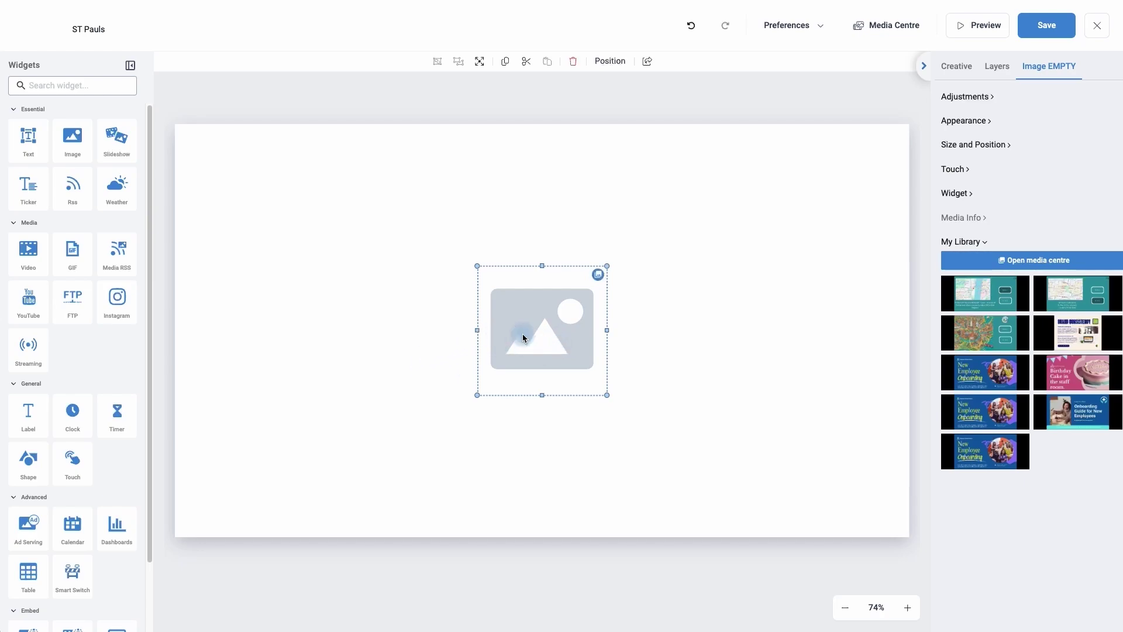
{"action": "left_click_drag", "start_coordinate": [539, 332], "coordinate": [481, 299]}
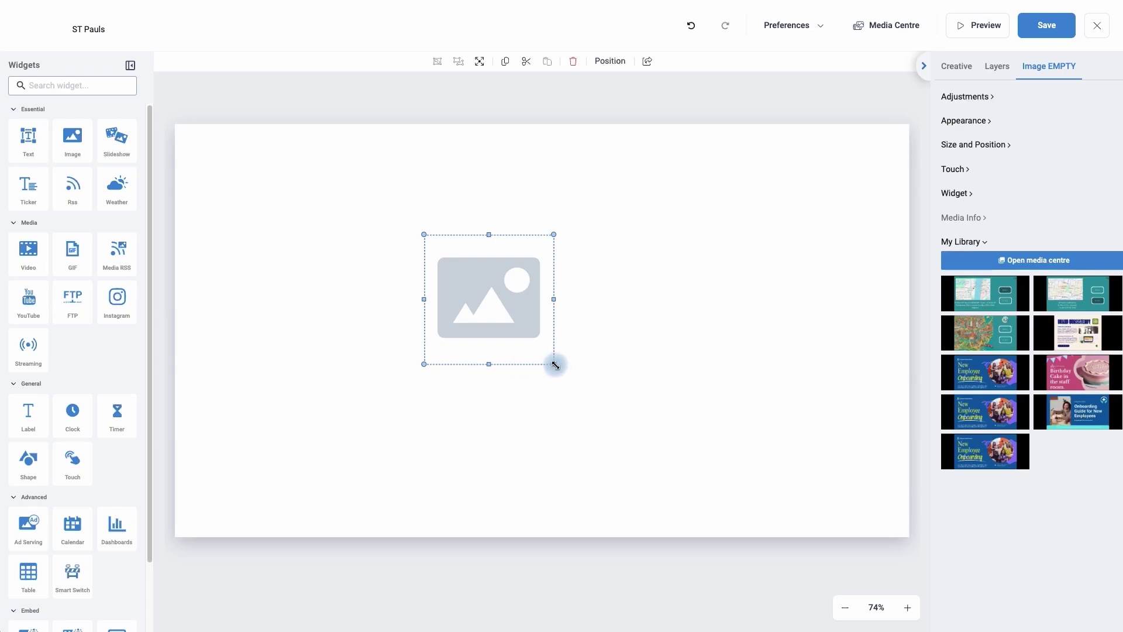
{"action": "left_click_drag", "start_coordinate": [554, 364], "coordinate": [637, 387]}
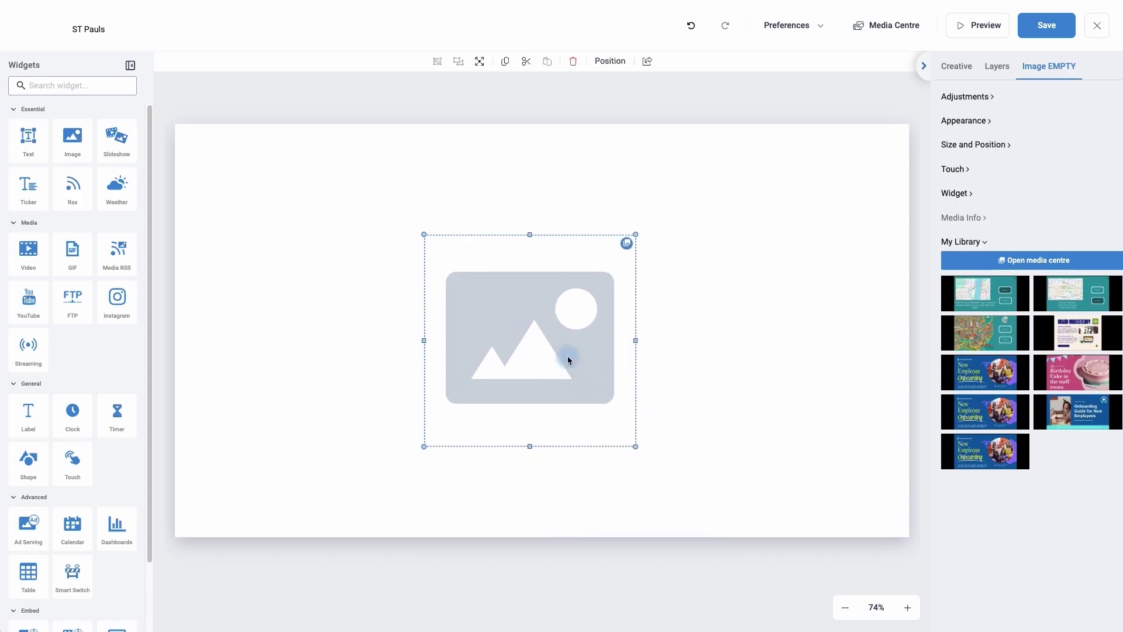
{"action": "mouse_move", "coordinate": [560, 352]}
{"action": "left_mouse_down"}
{"action": "mouse_move", "coordinate": [569, 391]}
{"action": "mouse_move", "coordinate": [553, 356]}
{"action": "left_mouse_up"}
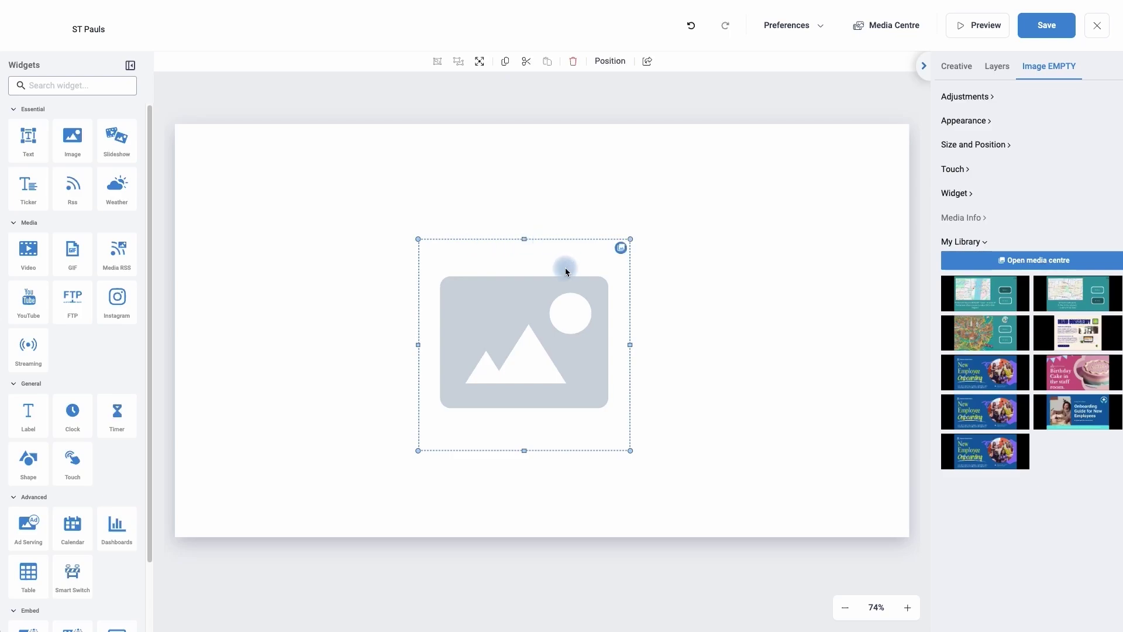
{"action": "left_click", "coordinate": [478, 70]}
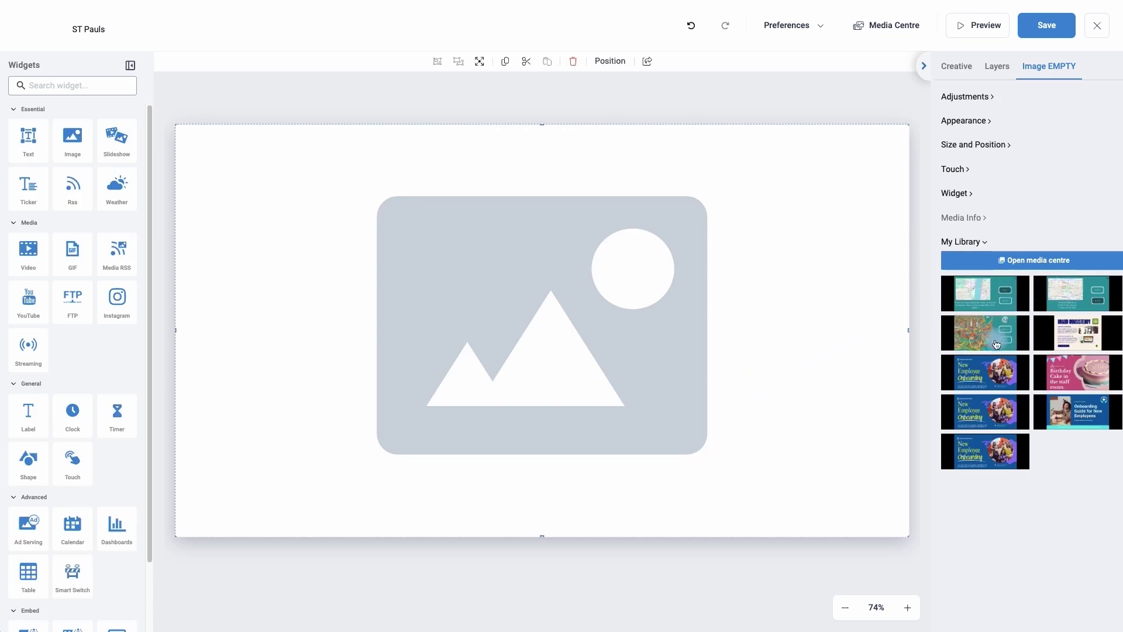
{"action": "left_click", "coordinate": [1014, 262]}
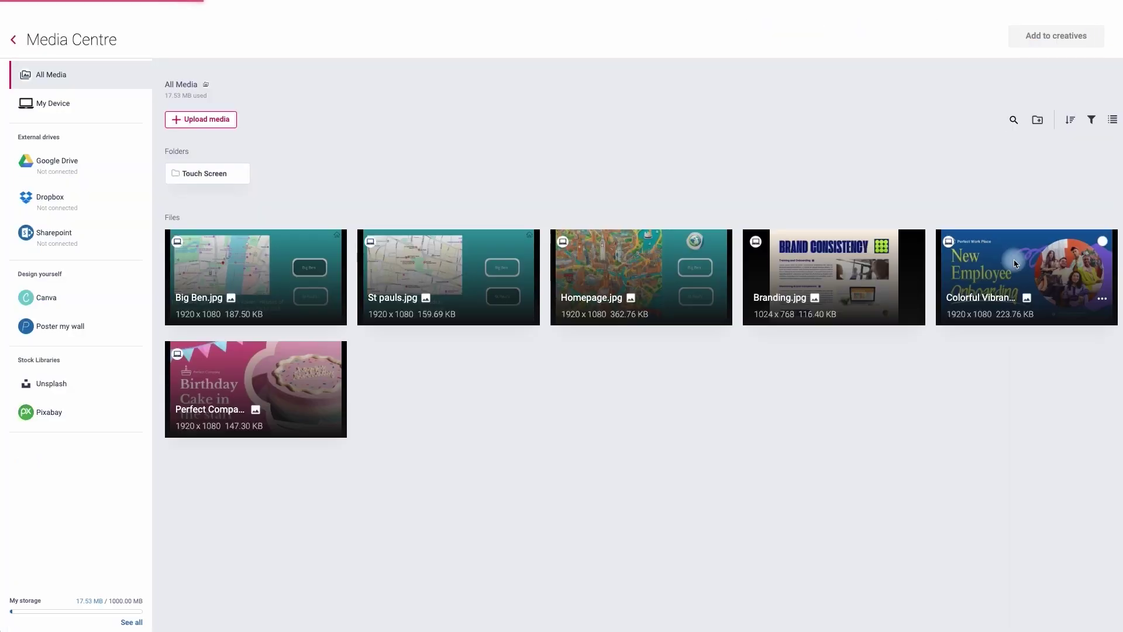
{"action": "left_click", "coordinate": [217, 122]}
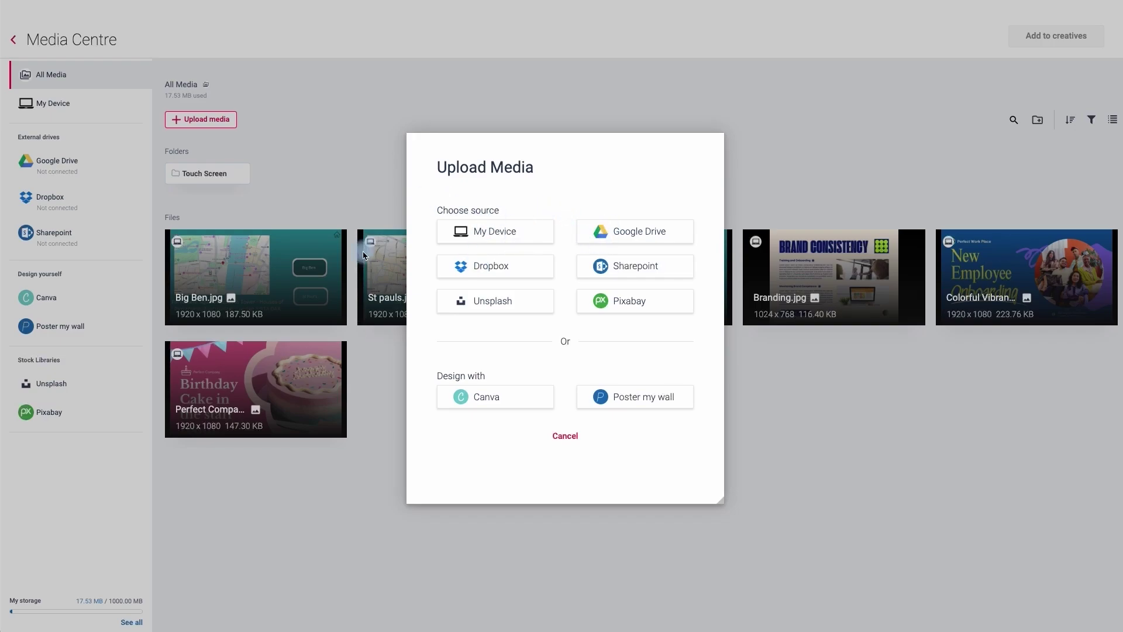
{"action": "left_click", "coordinate": [326, 190]}
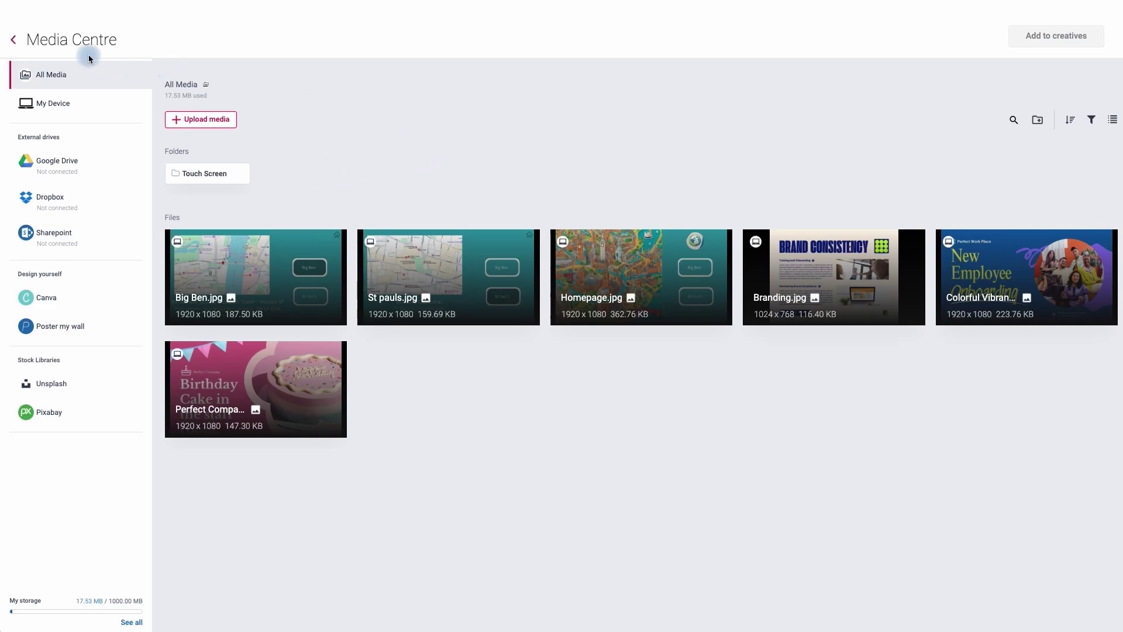
{"action": "left_click", "coordinate": [18, 41]}
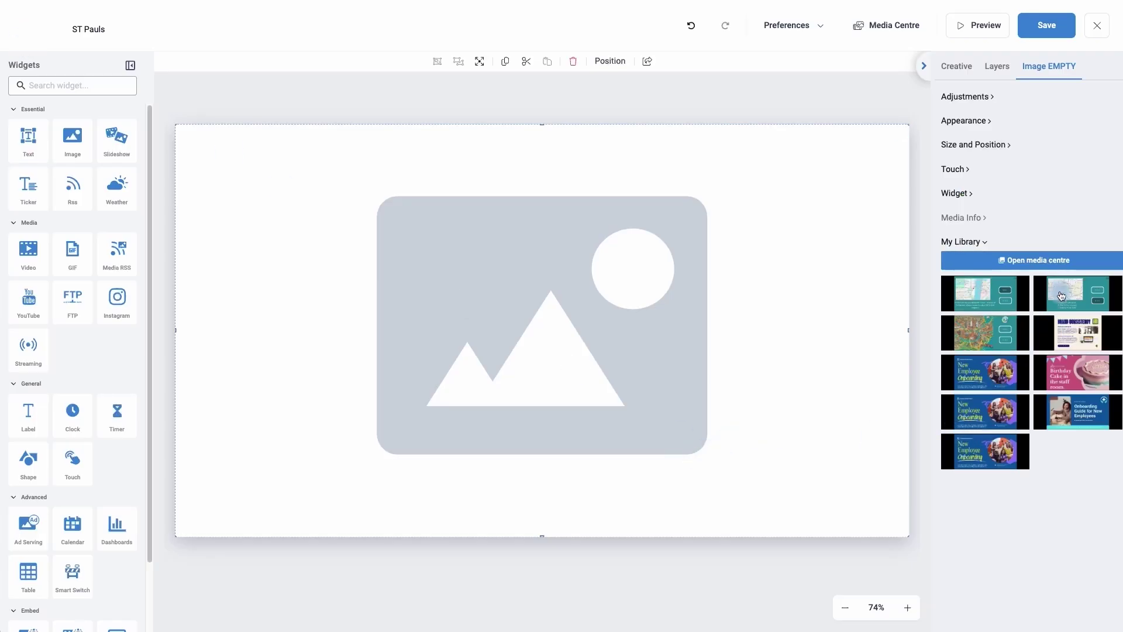
Fill the image with St pauls.jpg, then save ST Pauls and close the editor
{"action": "left_click", "coordinate": [1082, 296]}
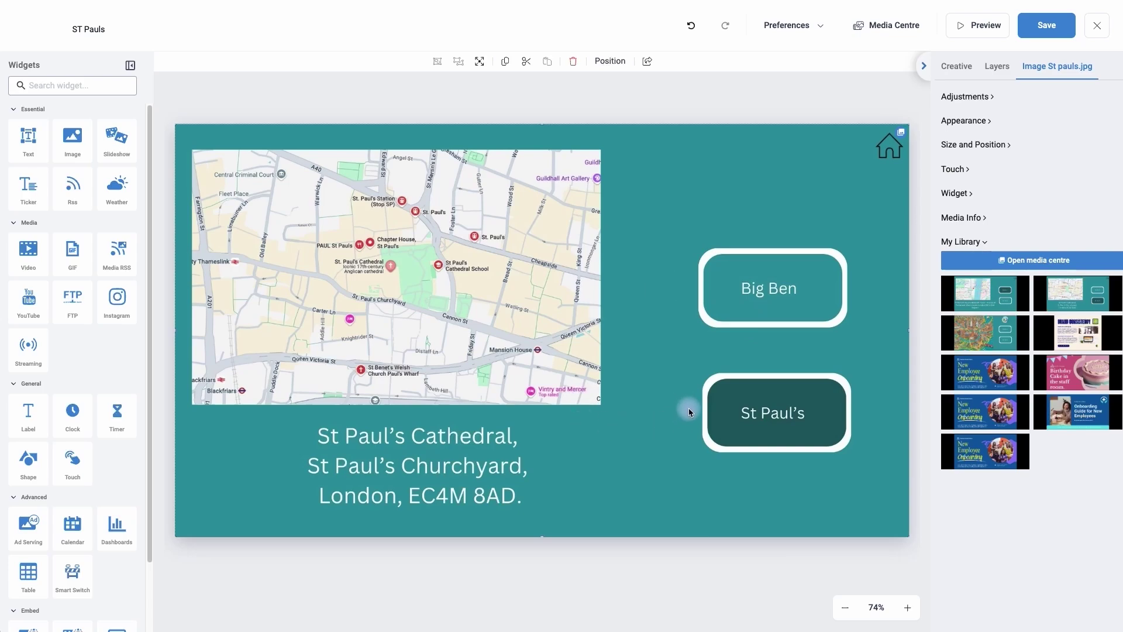
{"action": "left_click", "coordinate": [1049, 31]}
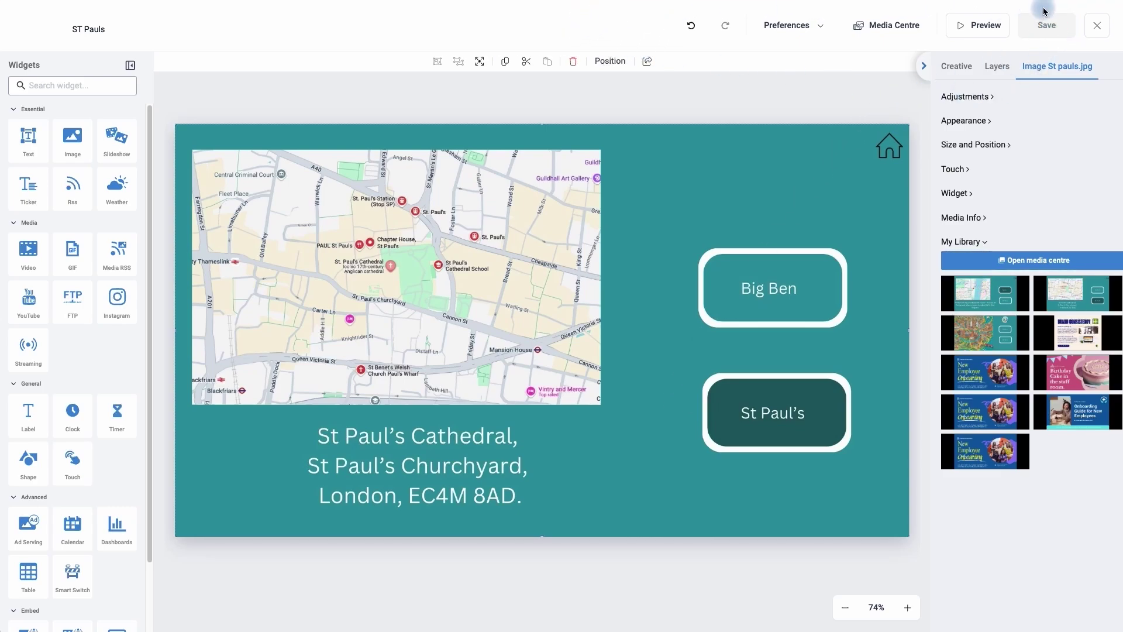
{"action": "left_click", "coordinate": [1098, 33]}
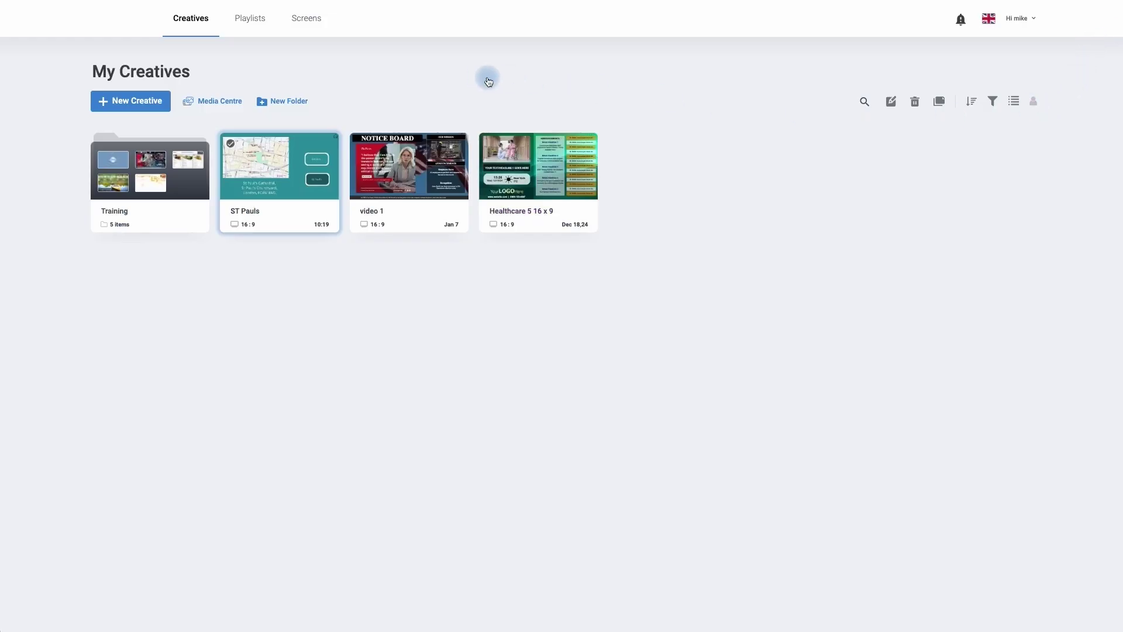
{"action": "left_click", "coordinate": [125, 101]}
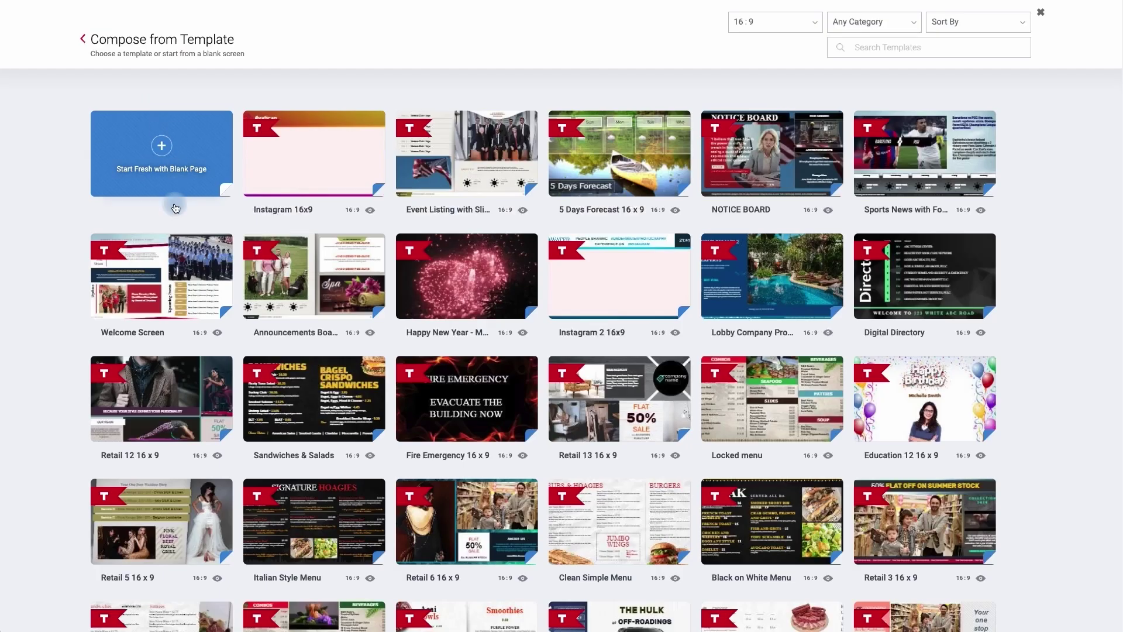
Create a blank creative with a full-canvas image showing Big Ben.jpg
{"action": "left_click", "coordinate": [162, 161]}
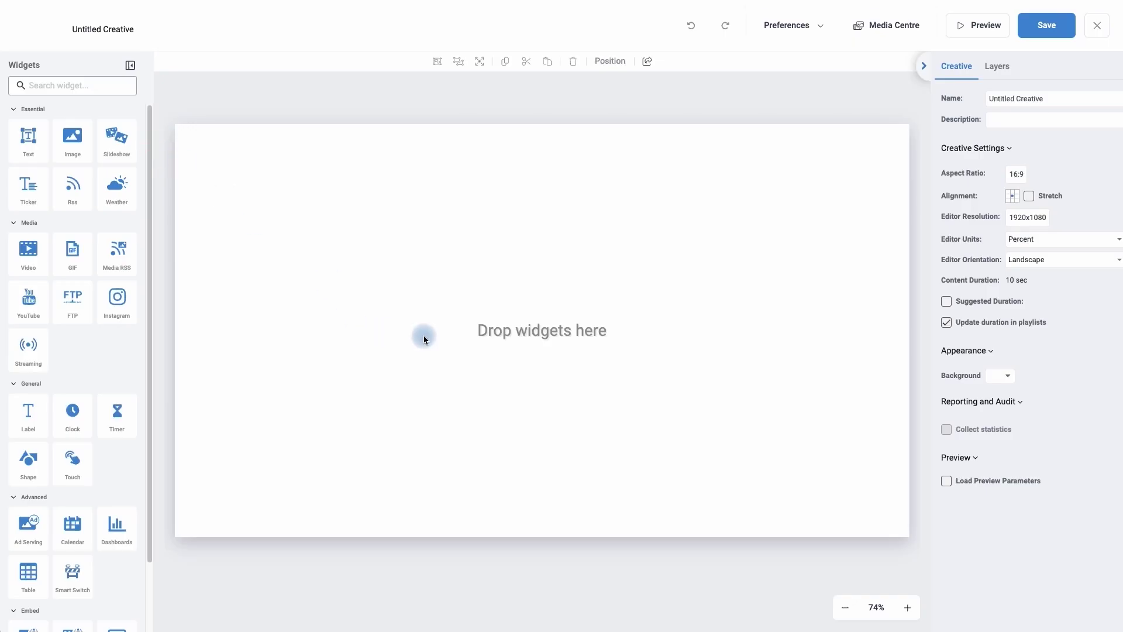
{"action": "left_click", "coordinate": [82, 146]}
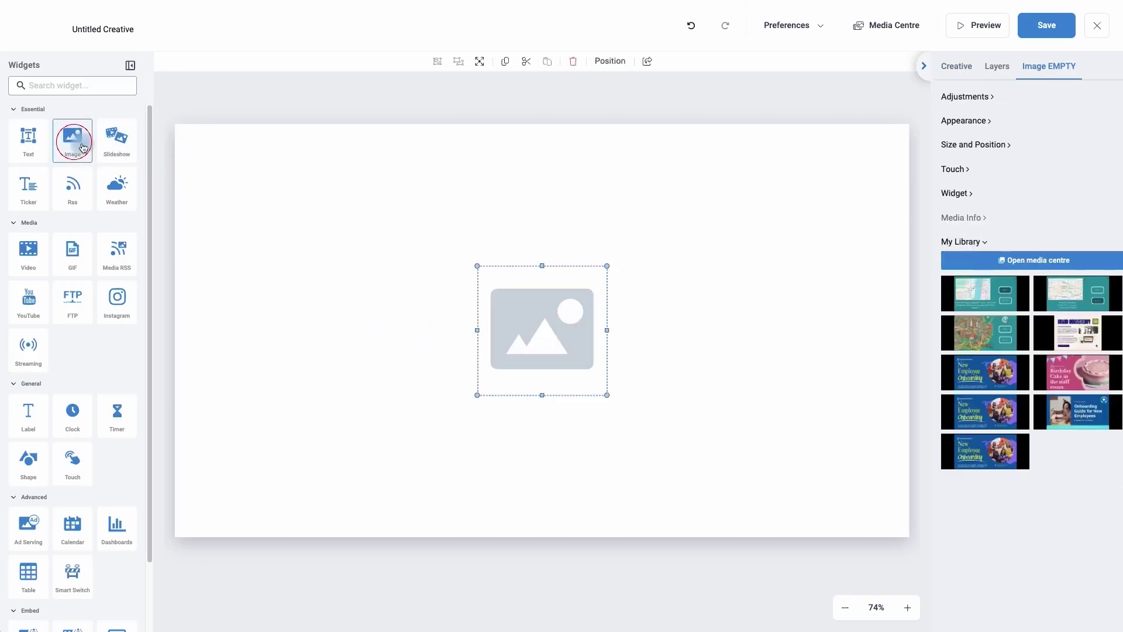
{"action": "left_click", "coordinate": [479, 63]}
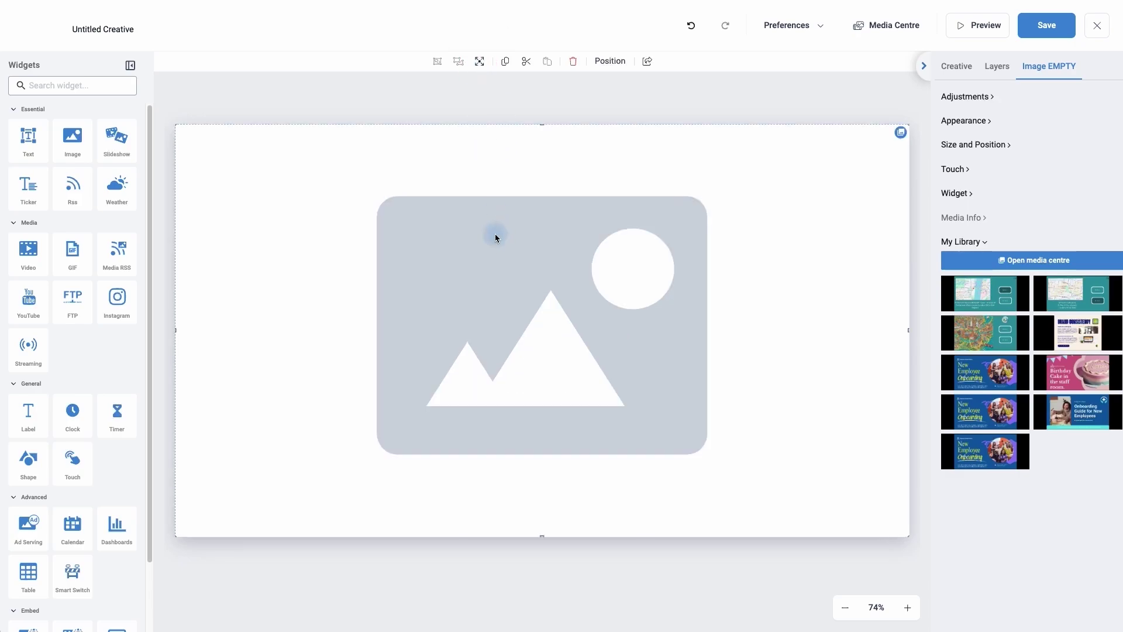
{"action": "left_click", "coordinate": [993, 299]}
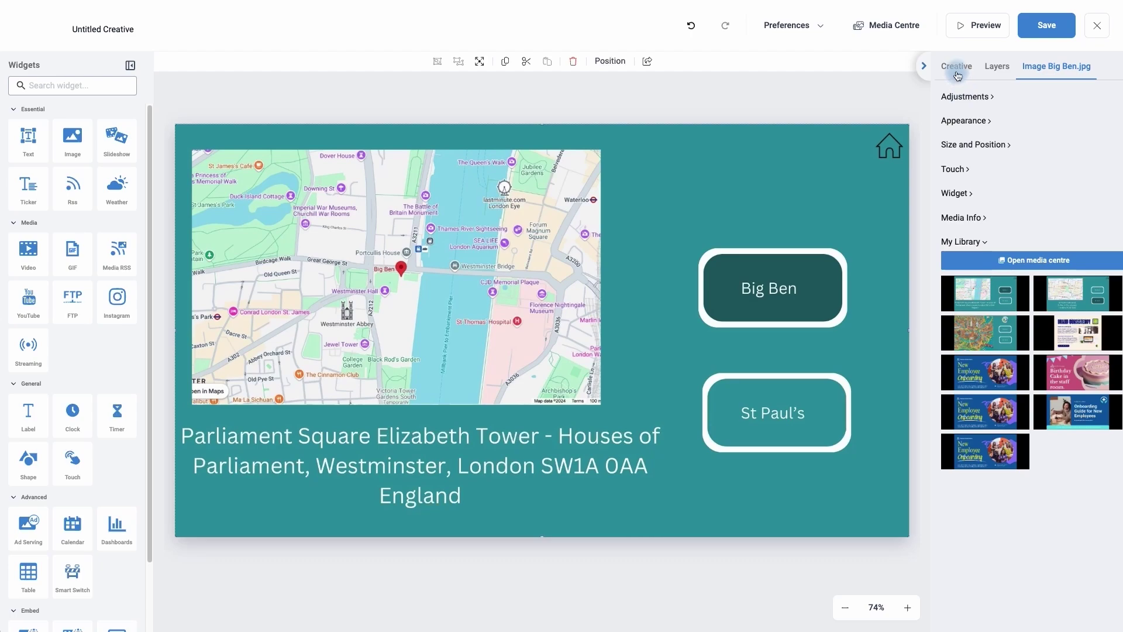
Rename the creative to Big Ben, save it, and close the editor
{"action": "left_click", "coordinate": [956, 69]}
{"action": "triple_click", "coordinate": [1008, 100]}
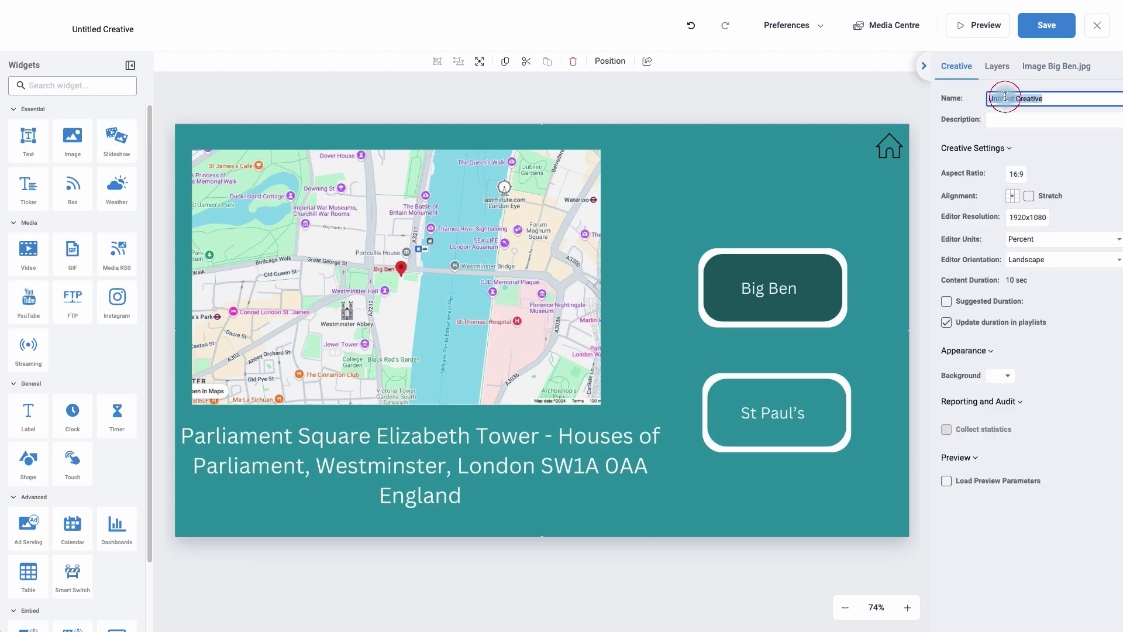
{"action": "type", "text": "Big Ben"}
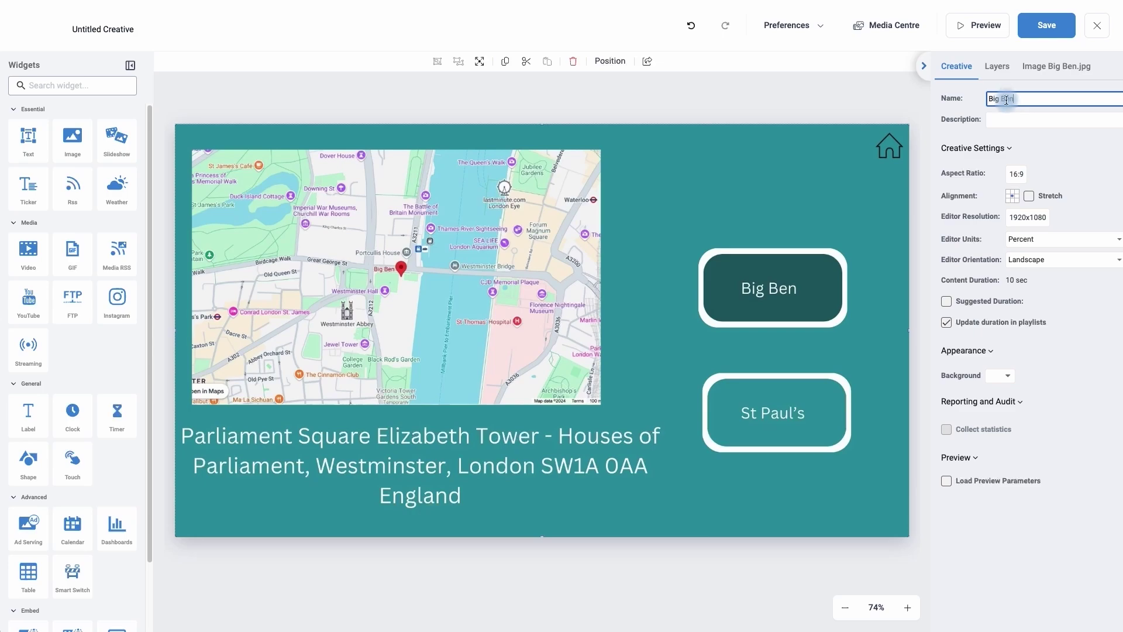
{"action": "left_click", "coordinate": [1056, 26]}
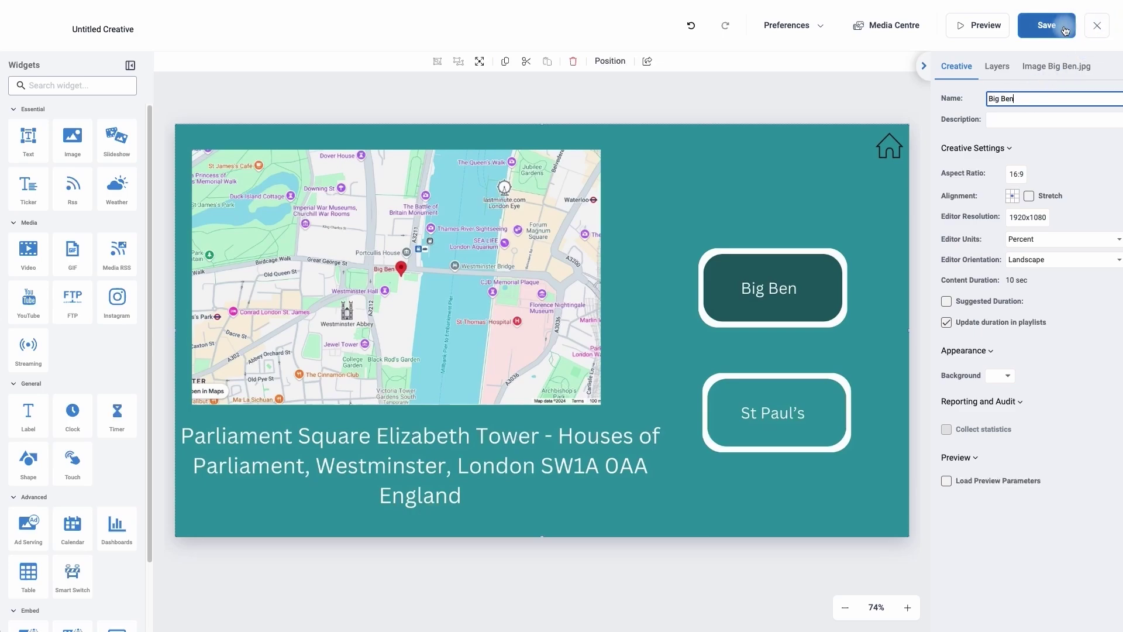
{"action": "left_click", "coordinate": [1098, 26]}
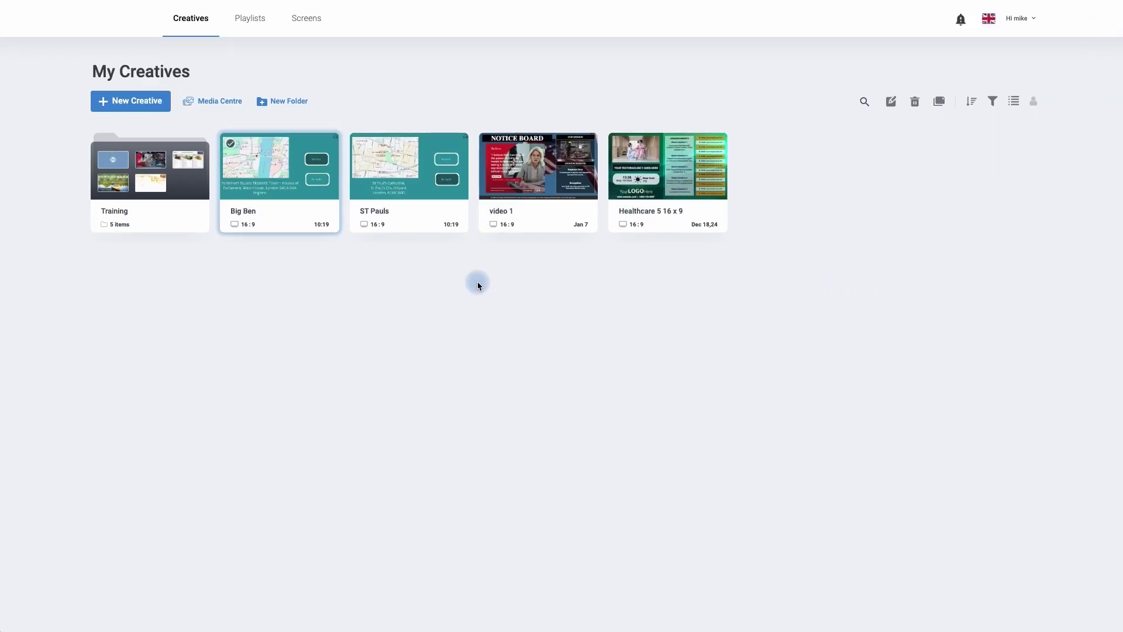
Start a new blank creative with a full-canvas image showing Homepage.jpg
{"action": "mouse_move", "coordinate": [255, 187]}
{"action": "left_click", "coordinate": [138, 110]}
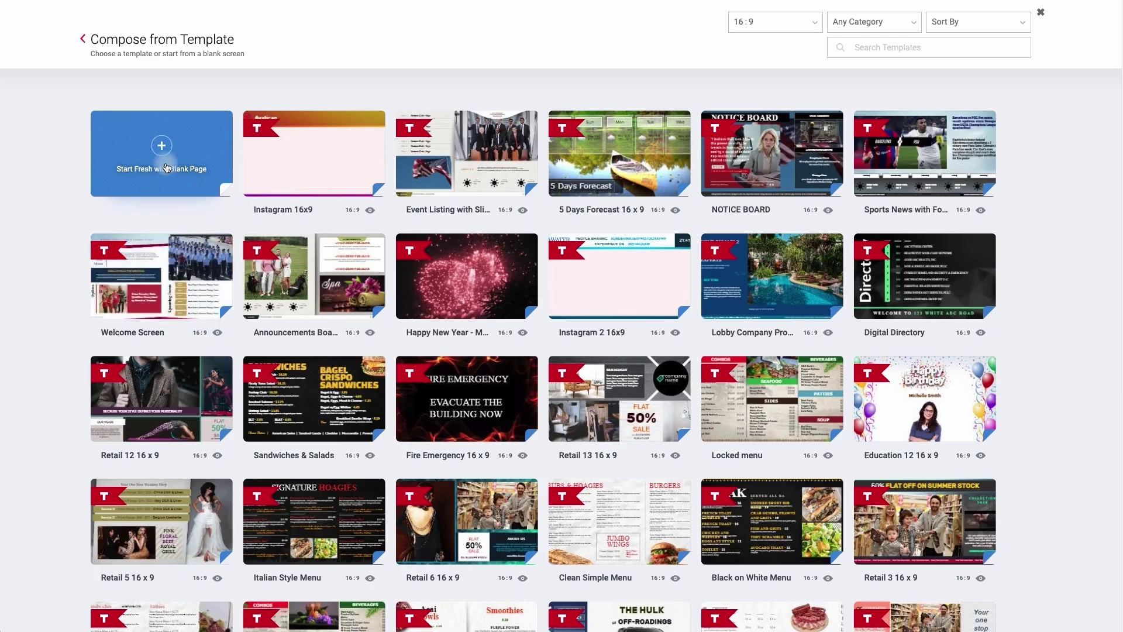
{"action": "left_click", "coordinate": [164, 157]}
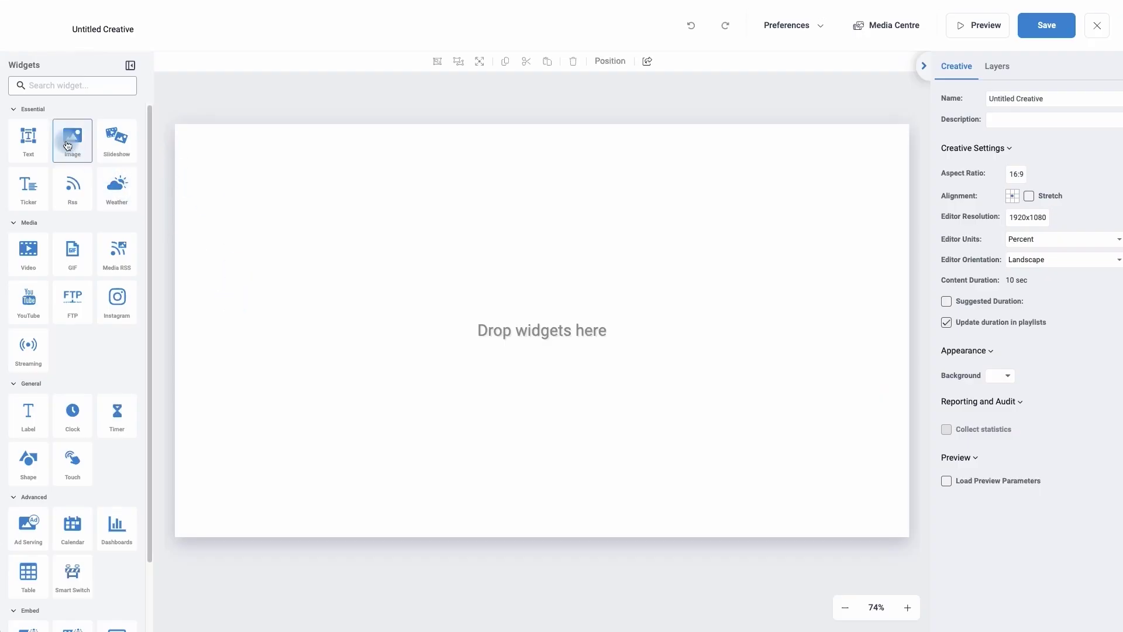
{"action": "left_click", "coordinate": [67, 145]}
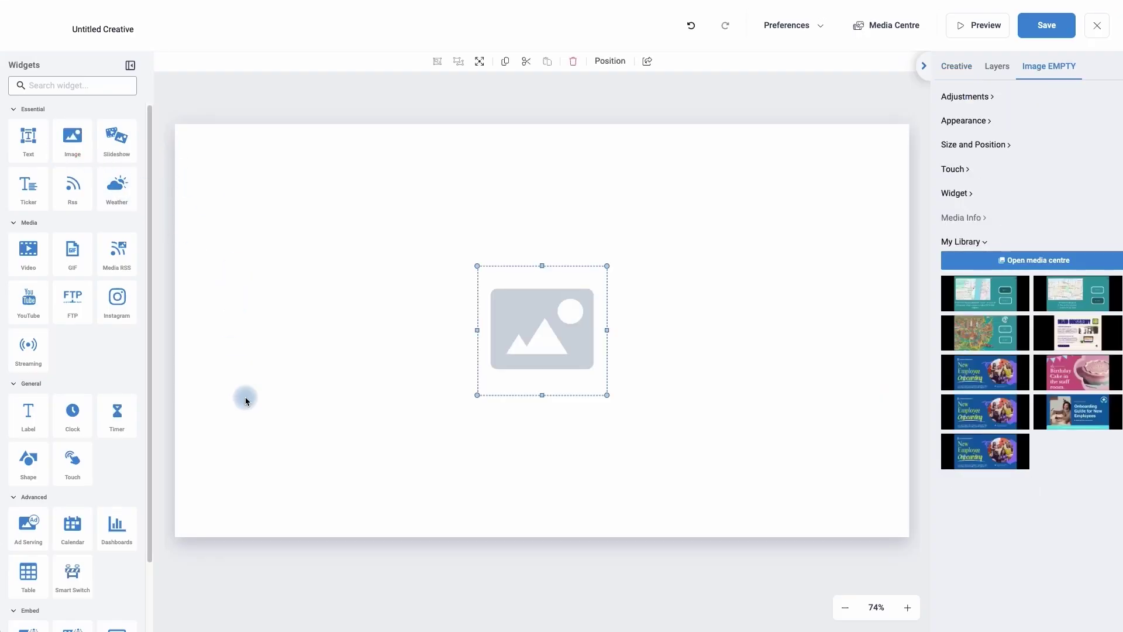
{"action": "left_click", "coordinate": [478, 61]}
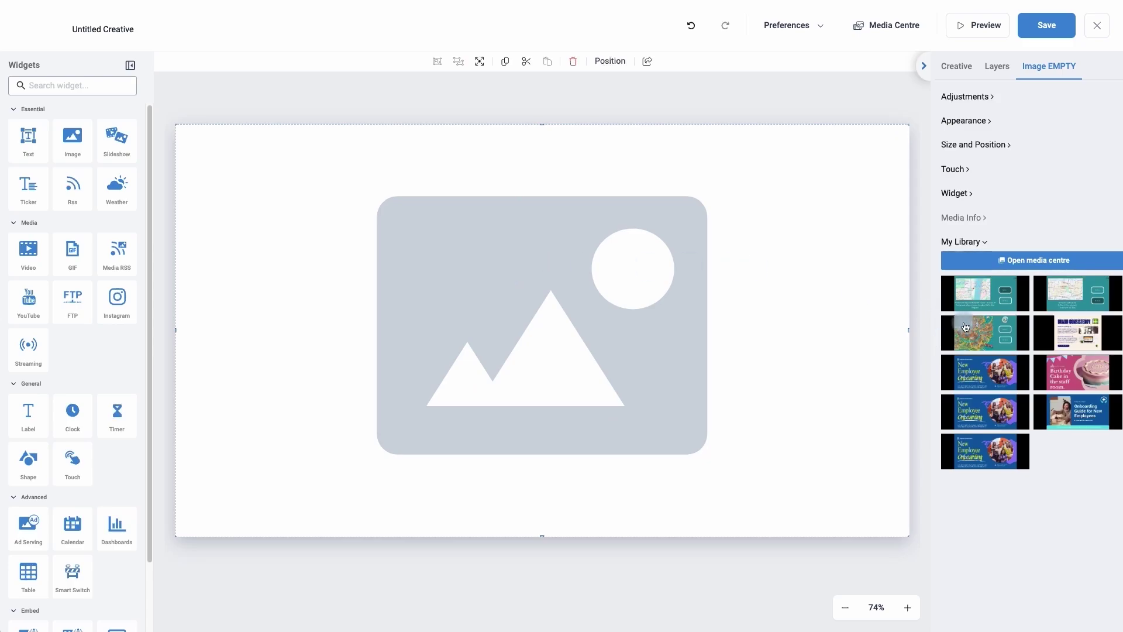
{"action": "left_click", "coordinate": [986, 333]}
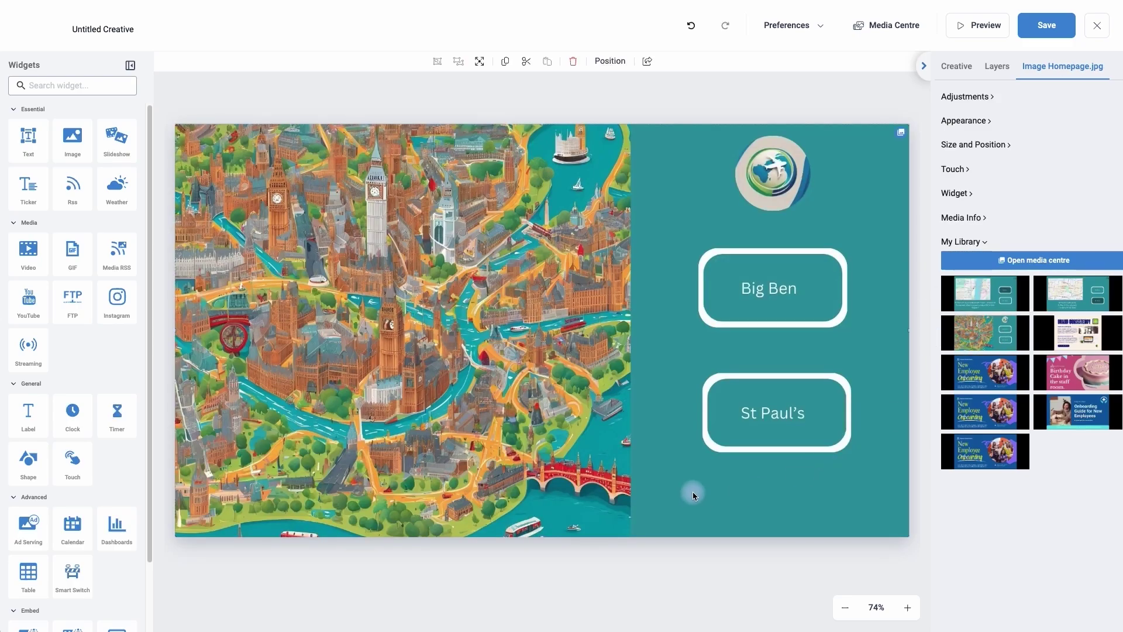
Rename the creative to Home Page
{"action": "left_click", "coordinate": [959, 67]}
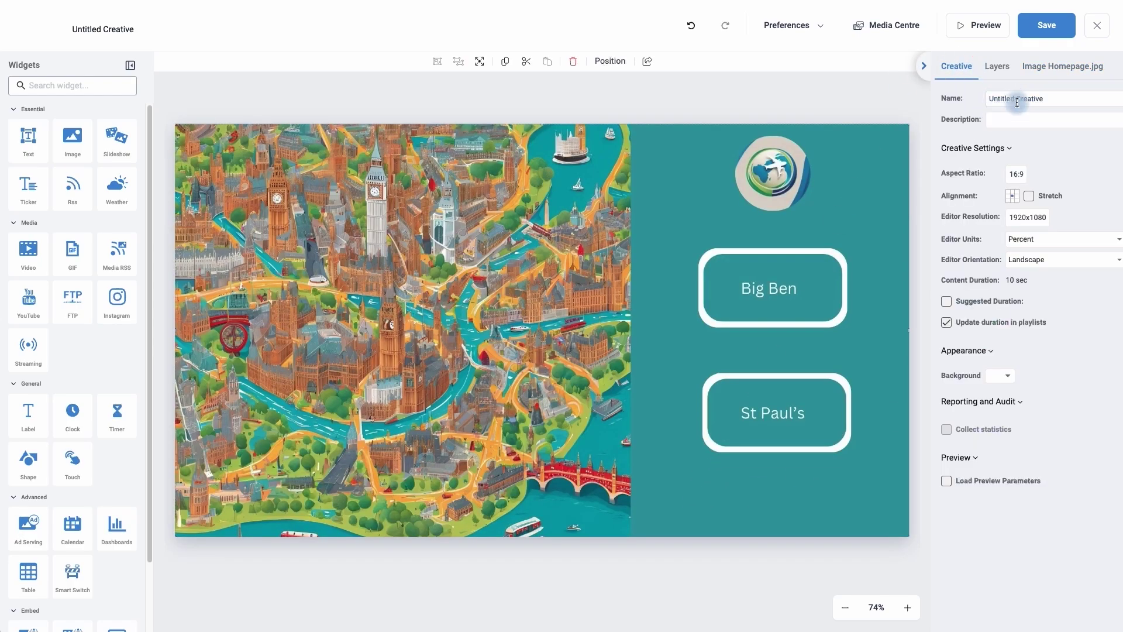
{"action": "triple_click", "coordinate": [1017, 101]}
{"action": "type", "text": "Home Page"}
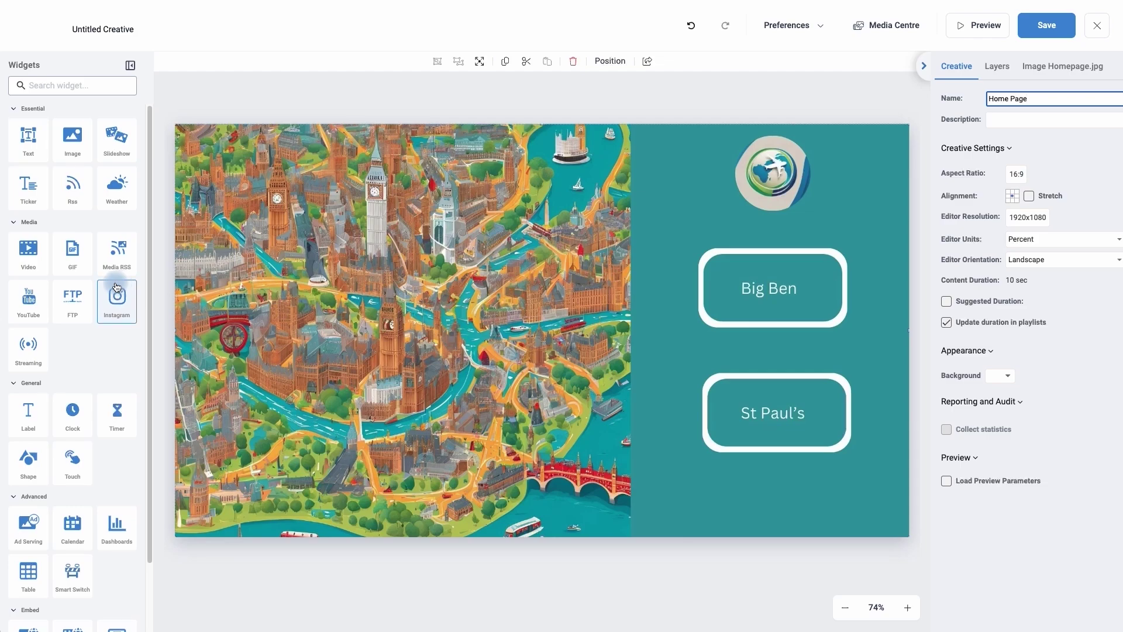
{"action": "scroll", "coordinate": [111, 298], "scroll_direction": "down", "scroll_amount": 3}
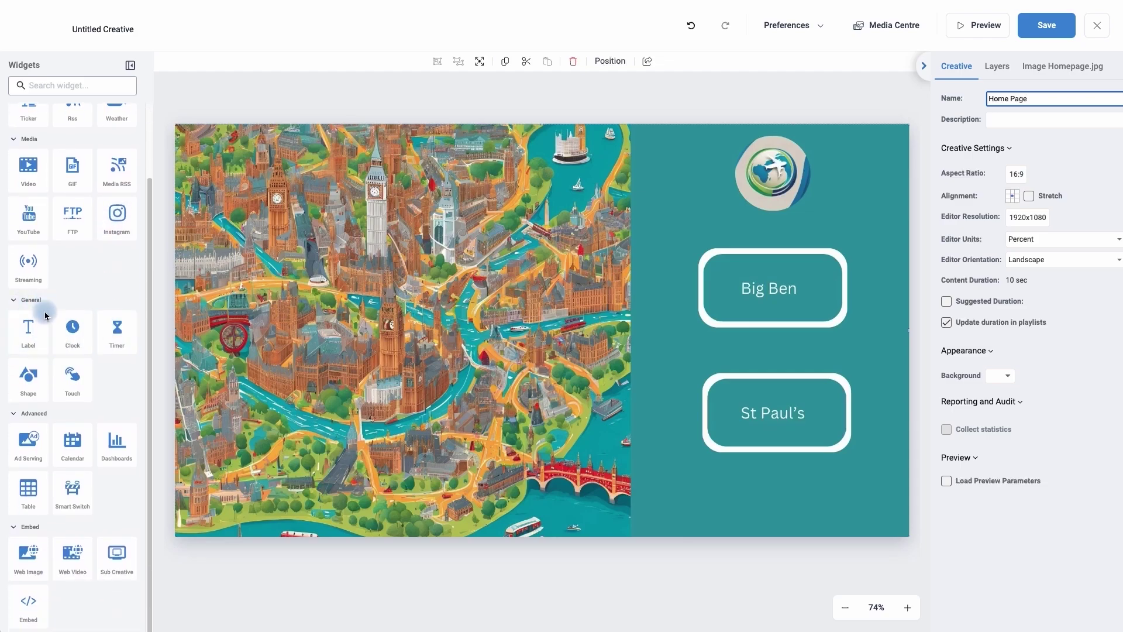
{"action": "left_click", "coordinate": [73, 379]}
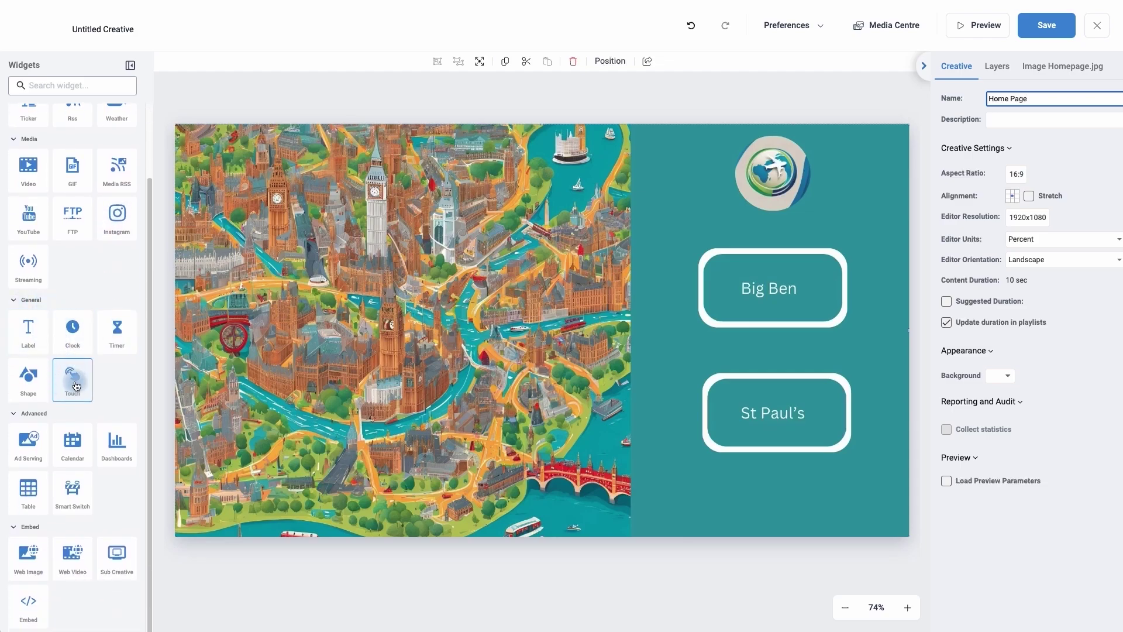
Place a touch area over the Big Ben button and size it to cover the button
{"action": "left_click", "coordinate": [74, 382]}
{"action": "left_click_drag", "start_coordinate": [74, 382], "coordinate": [766, 285]}
{"action": "left_click_drag", "start_coordinate": [767, 285], "coordinate": [771, 284]}
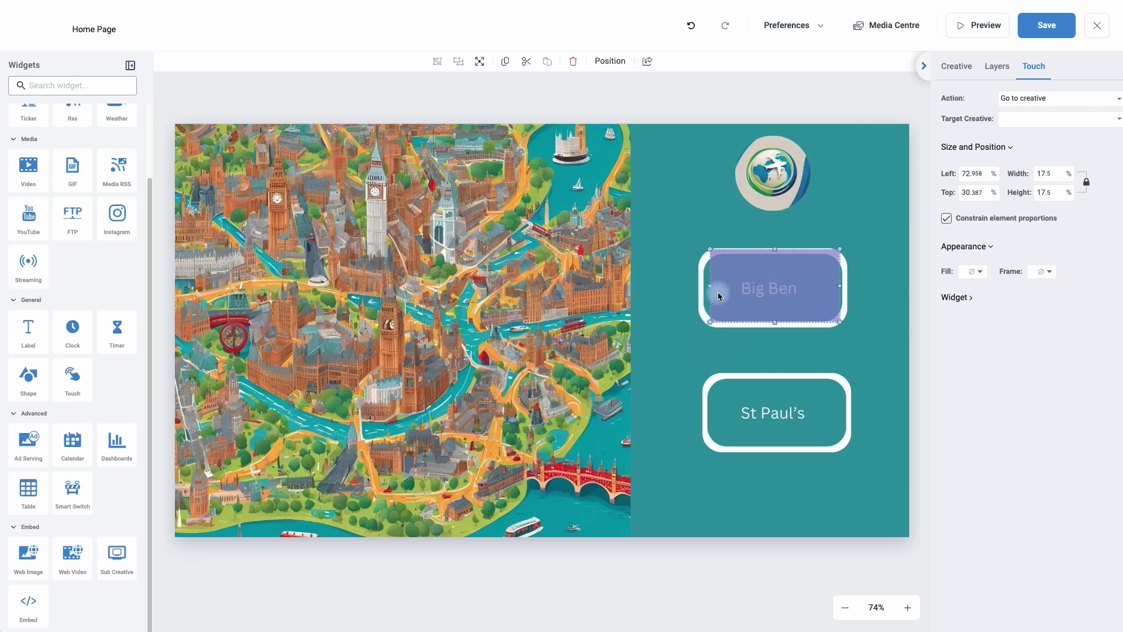
{"action": "left_click_drag", "start_coordinate": [707, 288], "coordinate": [702, 288]}
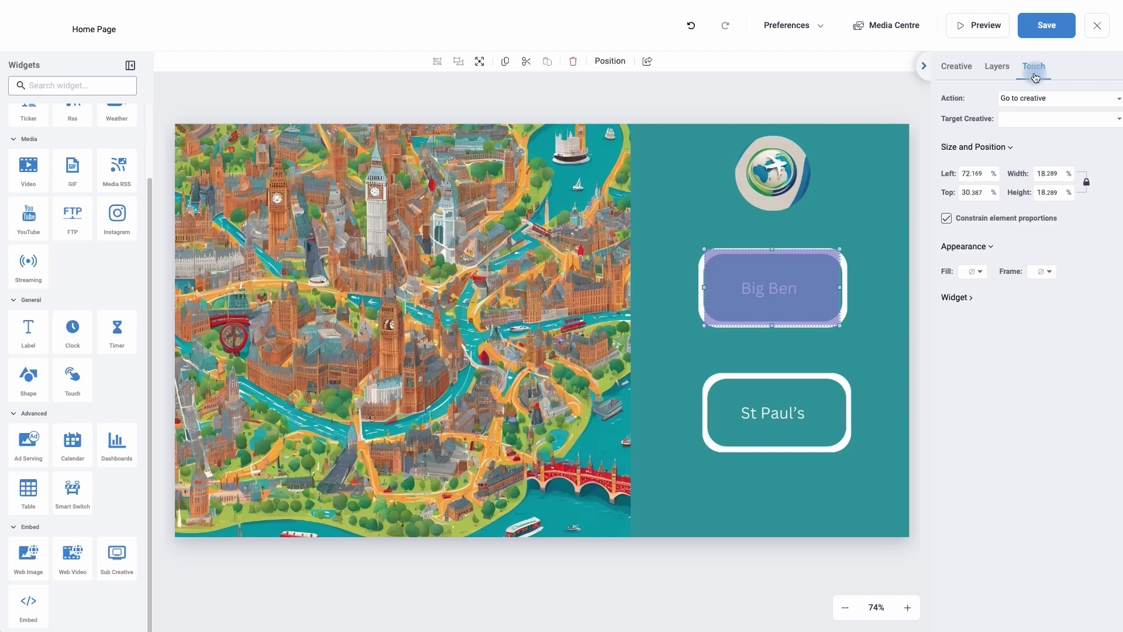
Set the touch area's action to Go to creative with Big Ben as target
{"action": "left_click", "coordinate": [1009, 98]}
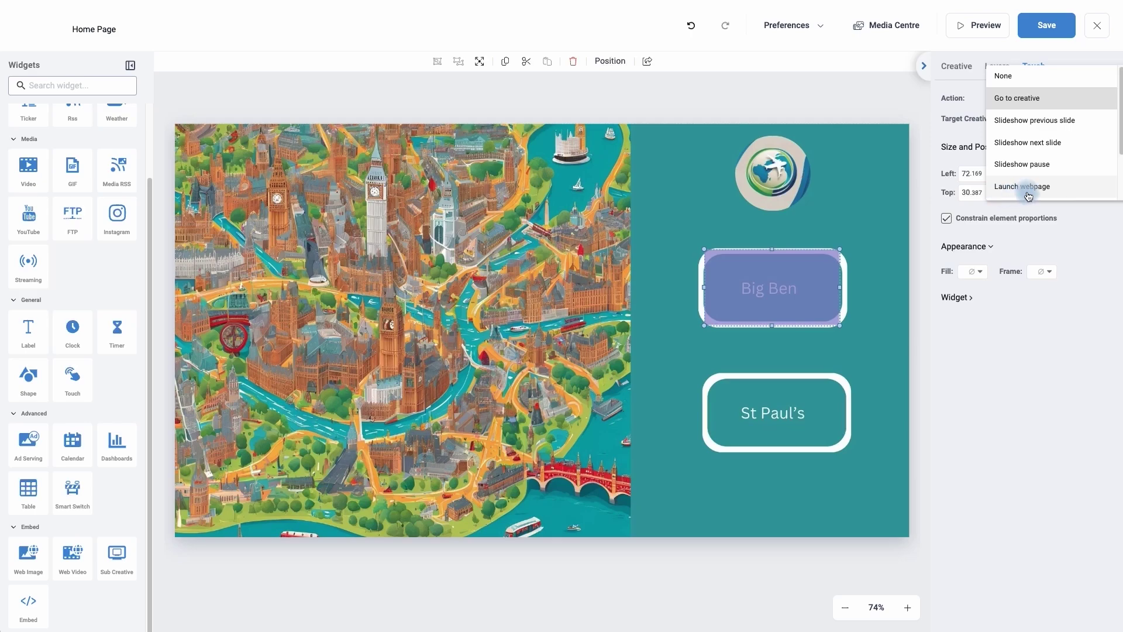
{"action": "left_click", "coordinate": [1021, 100]}
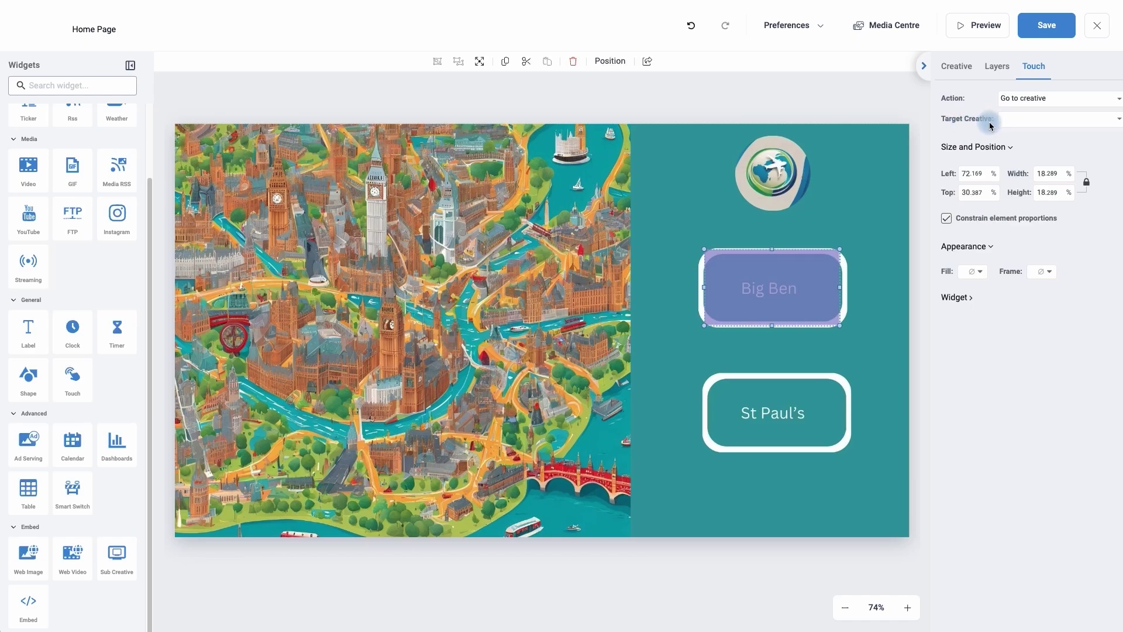
{"action": "left_click", "coordinate": [1009, 120]}
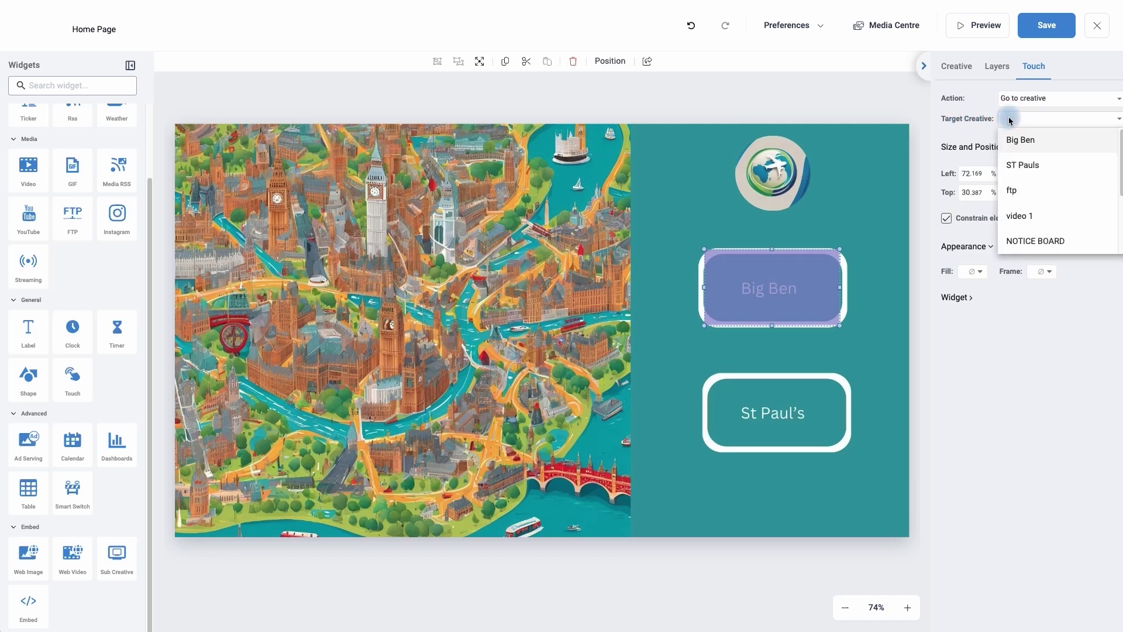
{"action": "left_click", "coordinate": [1012, 142]}
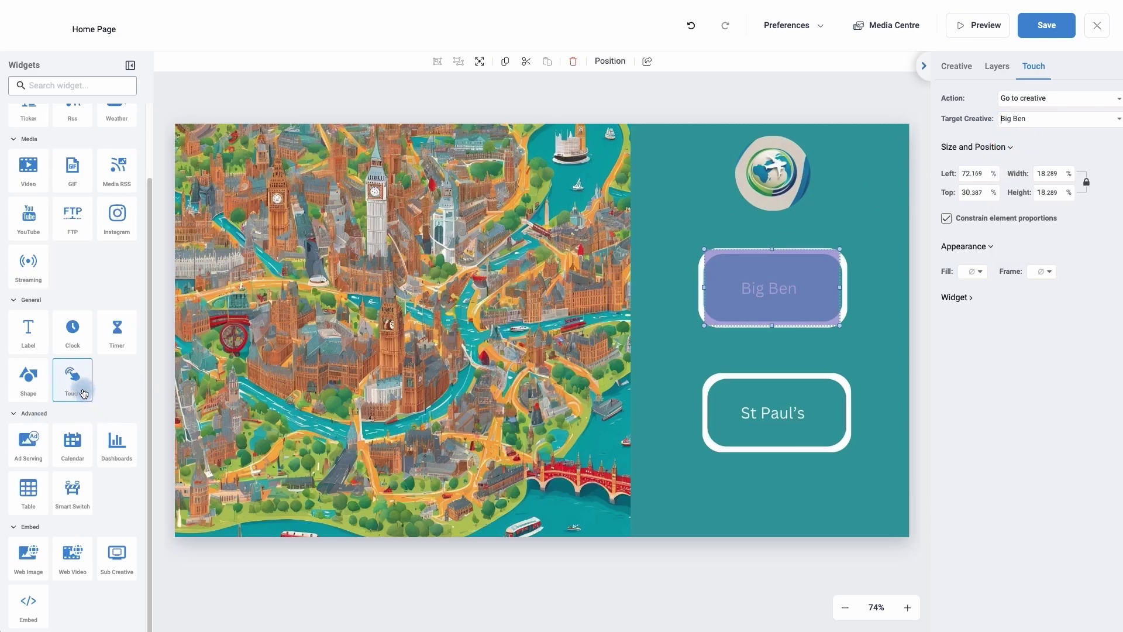
{"action": "left_click_drag", "start_coordinate": [83, 394], "coordinate": [755, 422]}
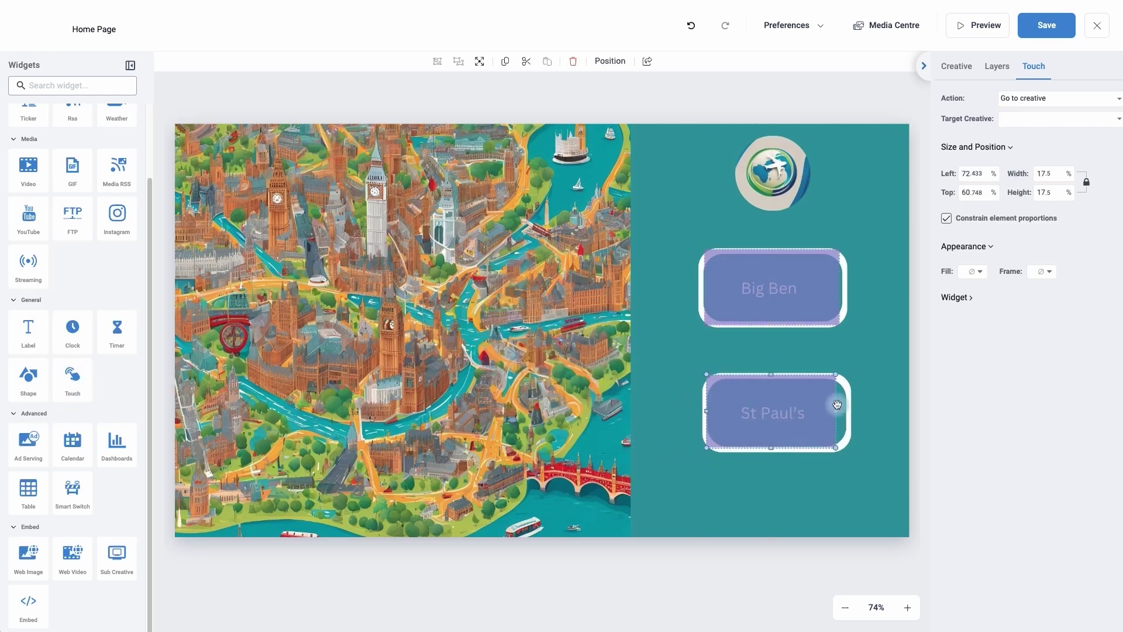
Widen the St Paul's touch area and set its target creative to ST Pauls
{"action": "left_click_drag", "start_coordinate": [837, 411], "coordinate": [843, 413]}
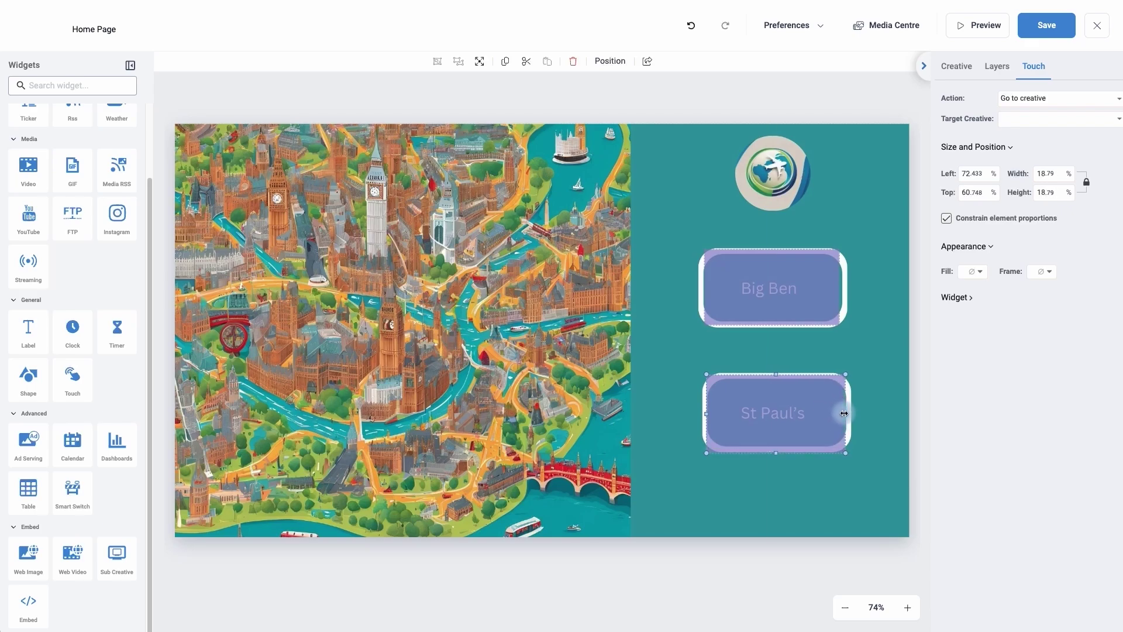
{"action": "left_click", "coordinate": [1011, 104]}
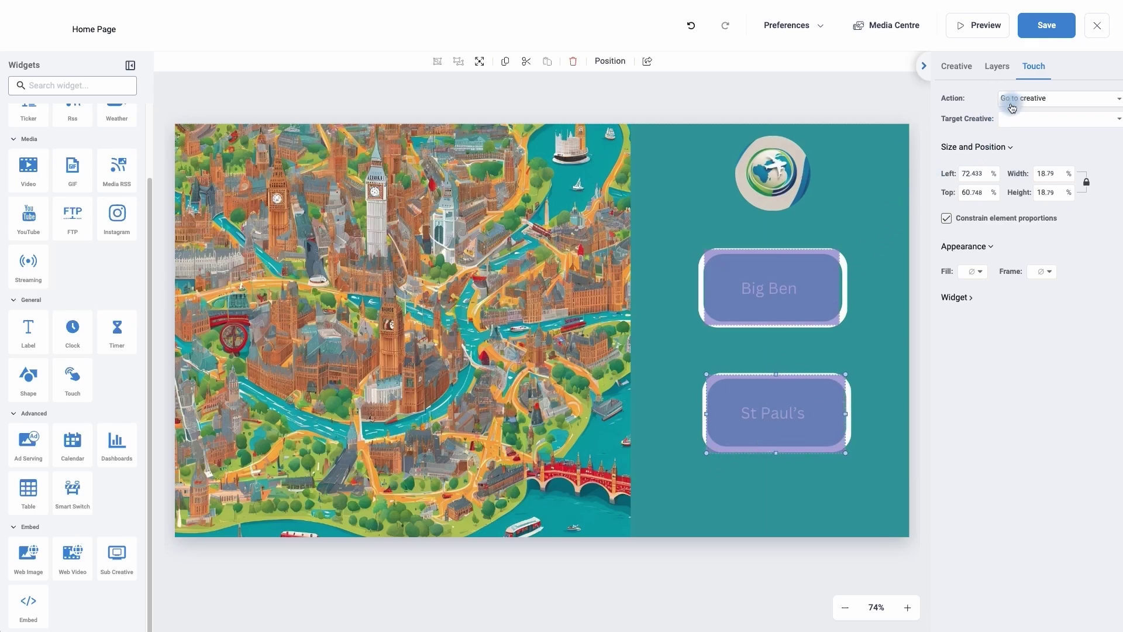
{"action": "left_click", "coordinate": [1026, 121]}
{"action": "left_click", "coordinate": [1018, 173]}
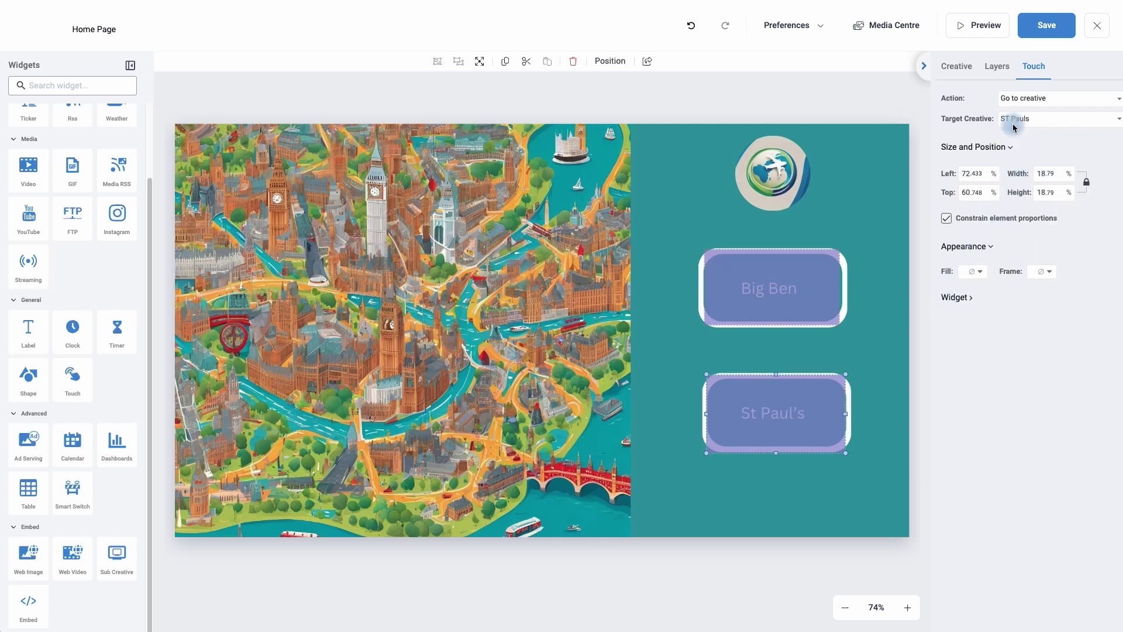
Save the Home Page creative and close the editor
{"action": "left_click", "coordinate": [1028, 35]}
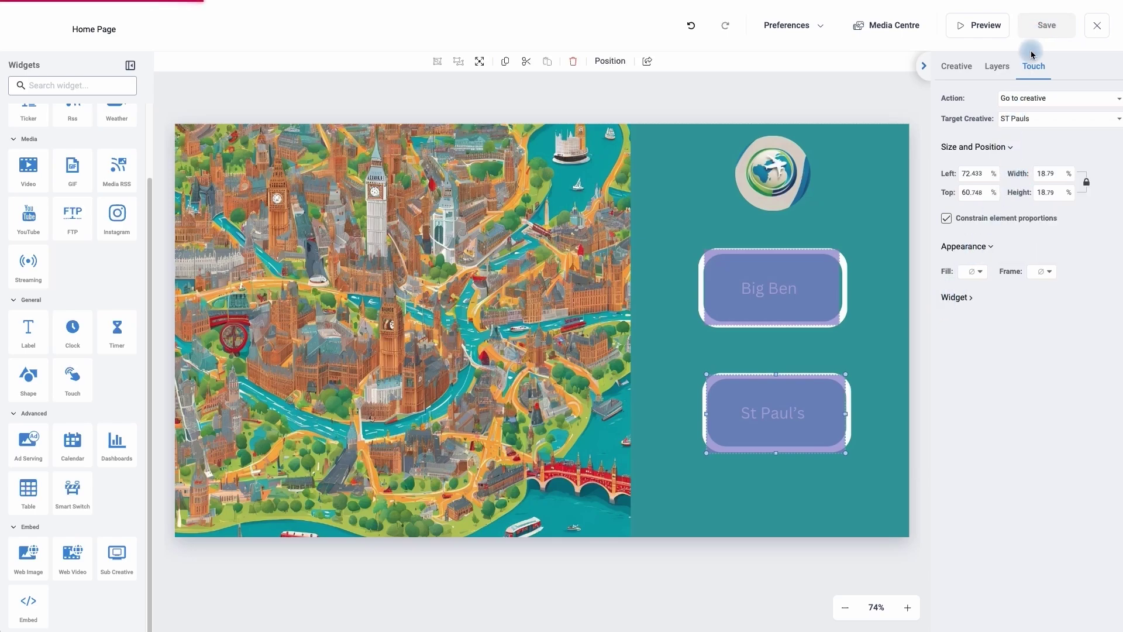
{"action": "left_click", "coordinate": [981, 173]}
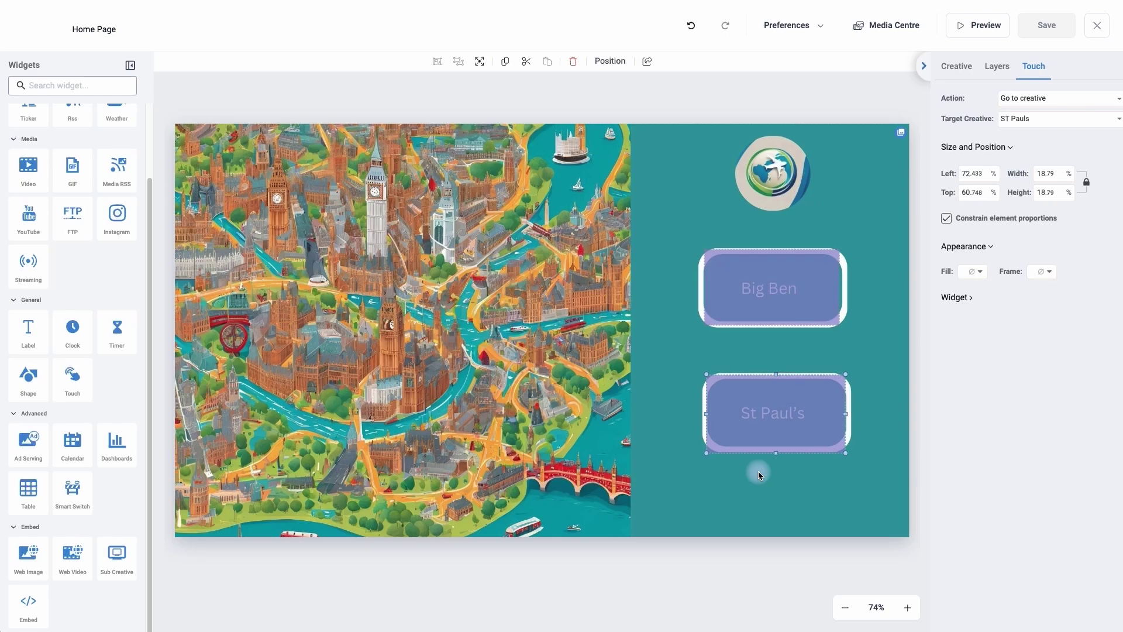
{"action": "left_click", "coordinate": [1097, 26]}
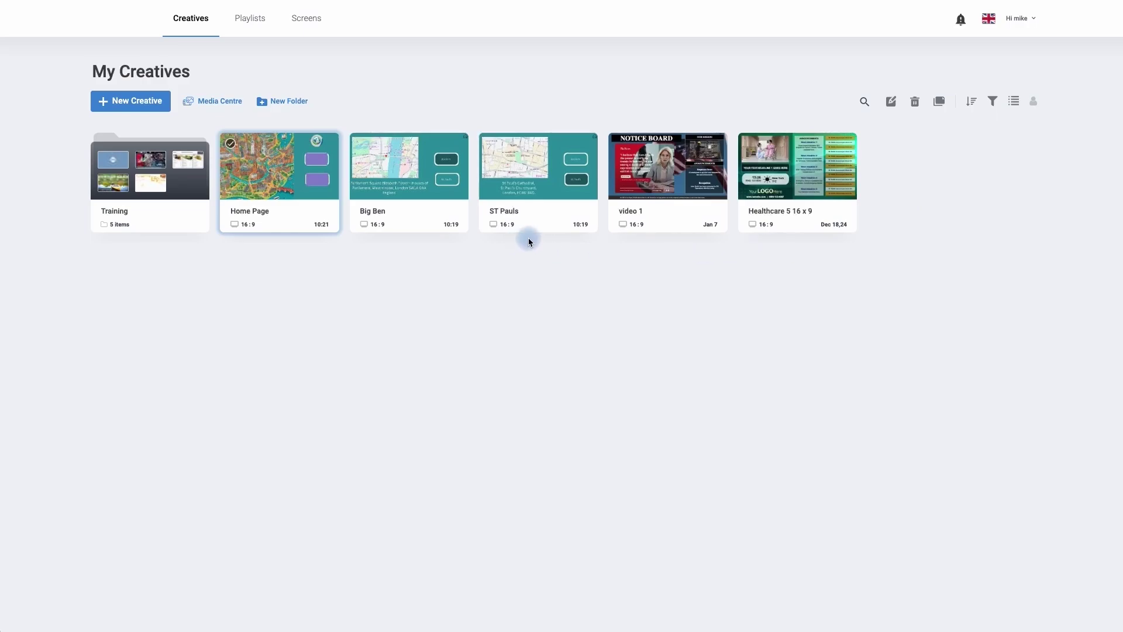
{"action": "mouse_move", "coordinate": [417, 175]}
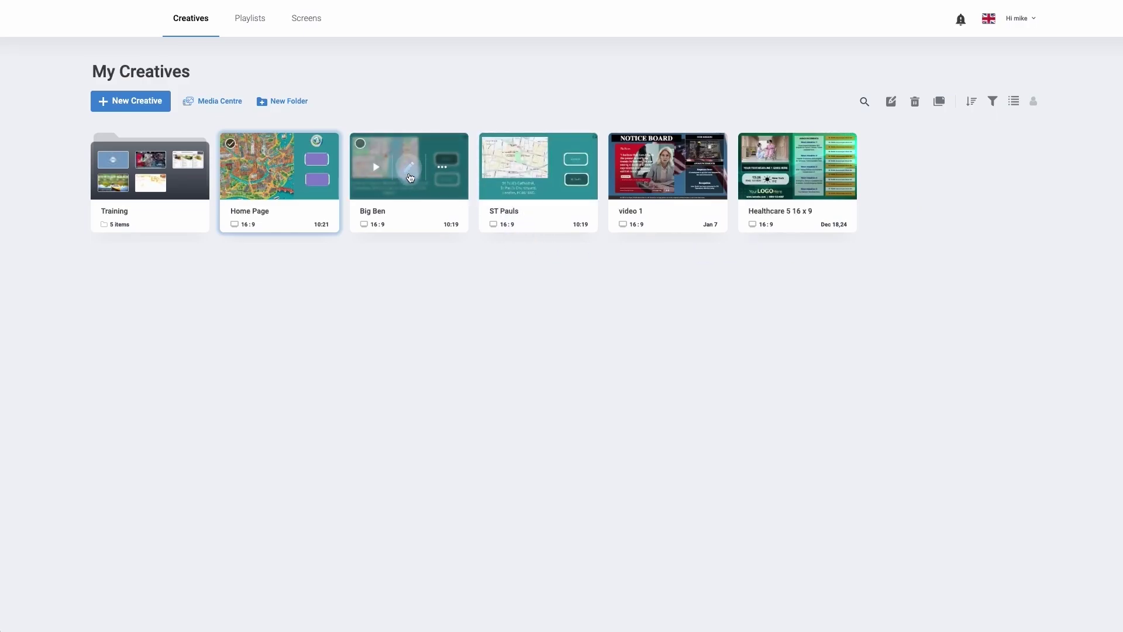
In Big Ben, add a touch area on the St Paul's button targeting ST Pauls
{"action": "left_click", "coordinate": [410, 175]}
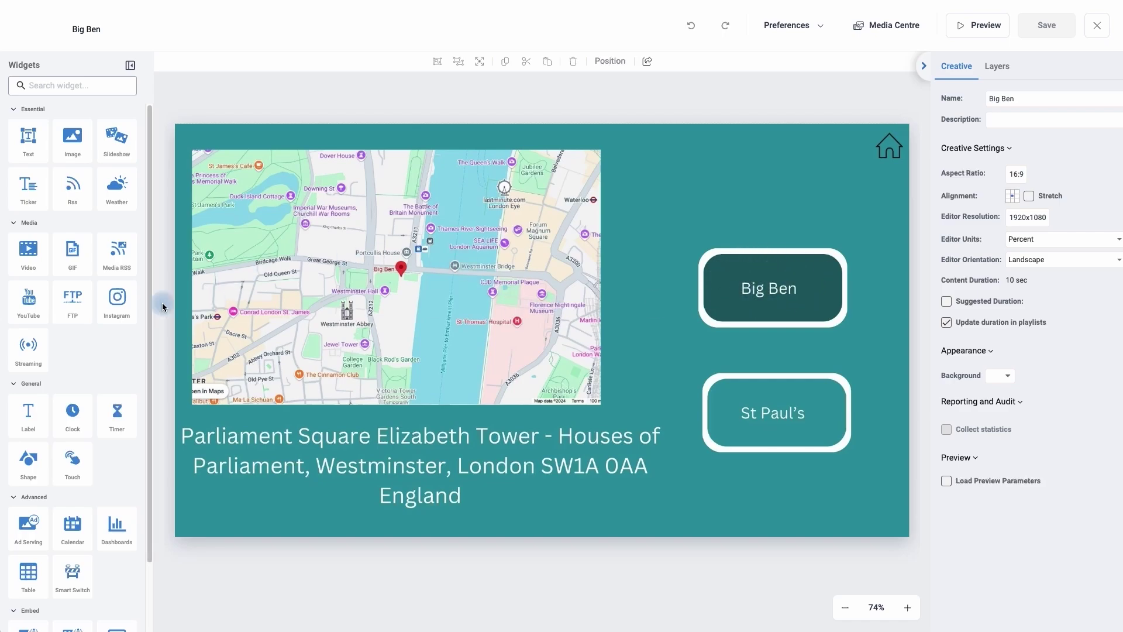
{"action": "left_click", "coordinate": [86, 470]}
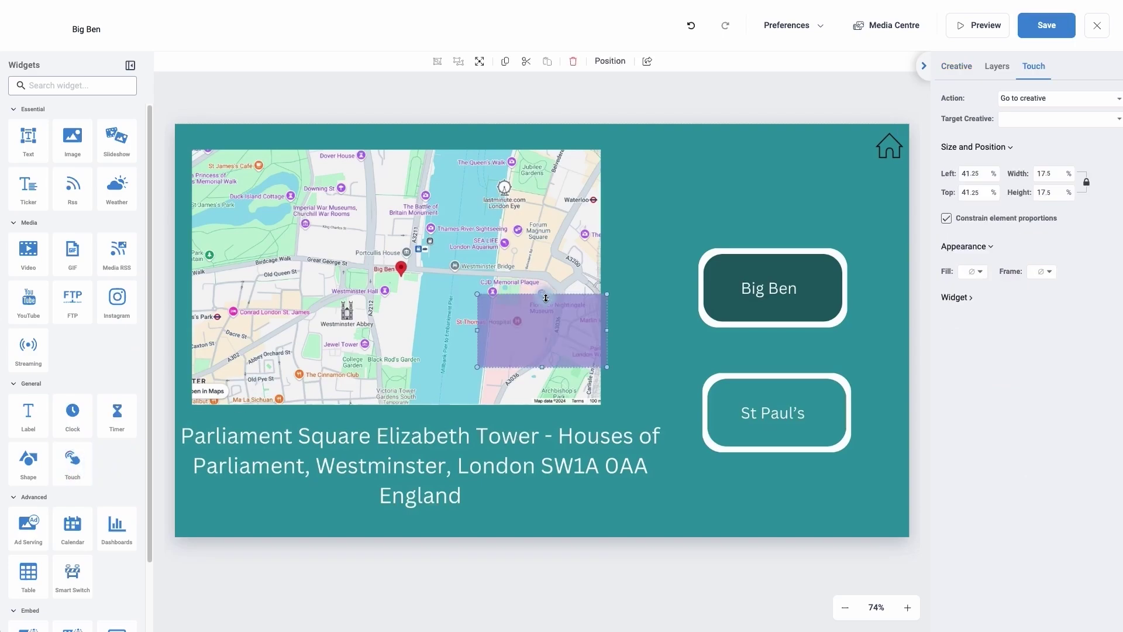
{"action": "left_click_drag", "start_coordinate": [521, 326], "coordinate": [760, 408]}
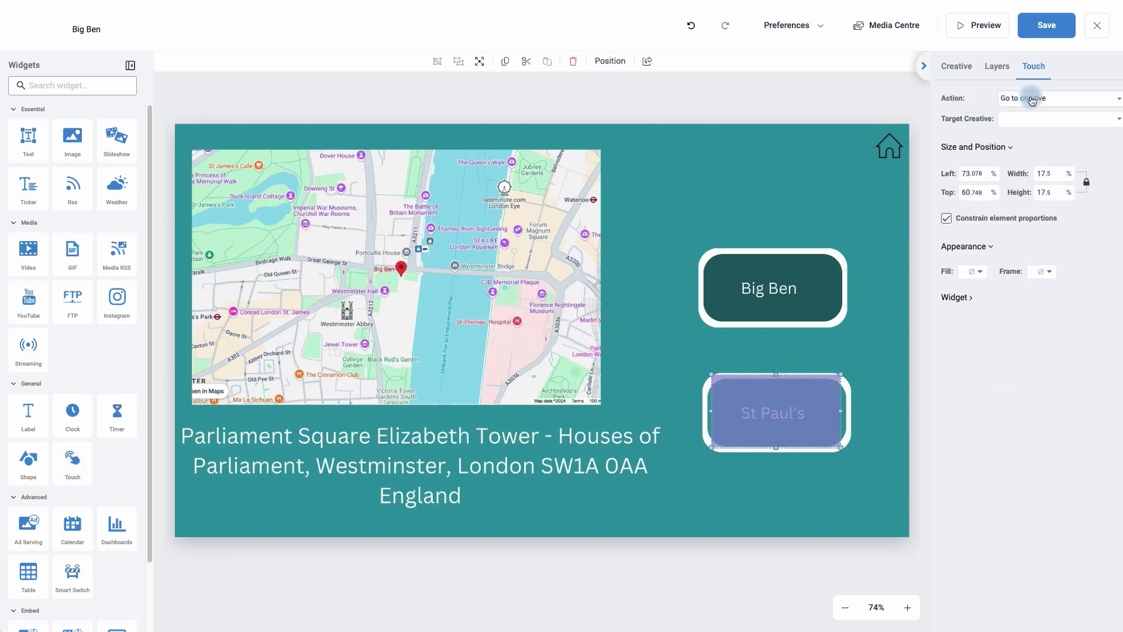
{"action": "left_click", "coordinate": [1020, 121]}
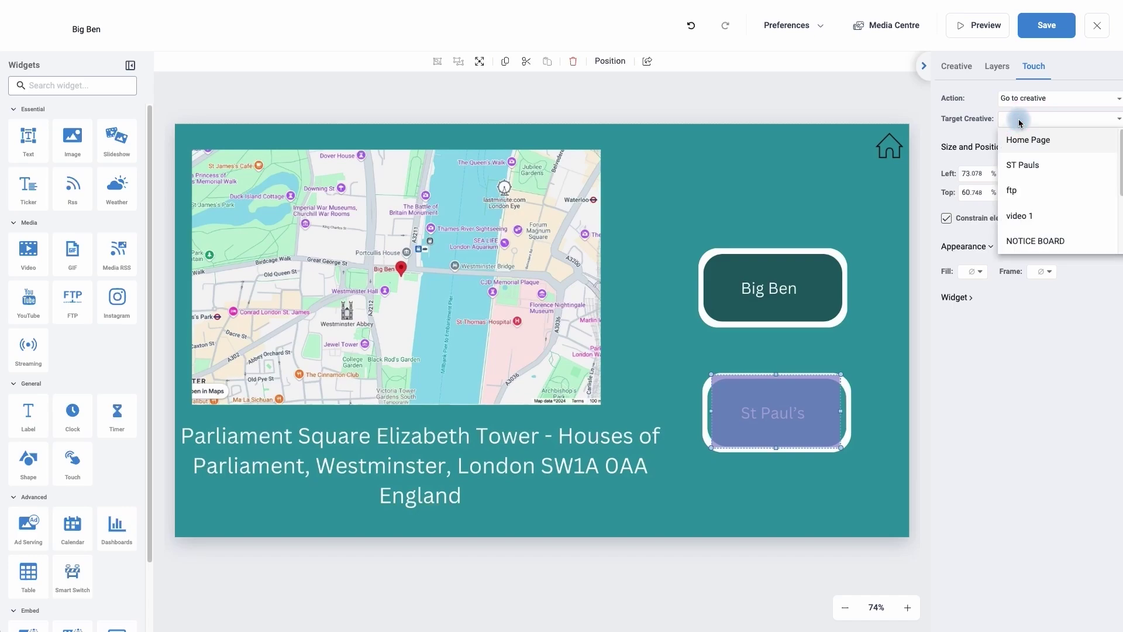
{"action": "left_click", "coordinate": [1023, 165]}
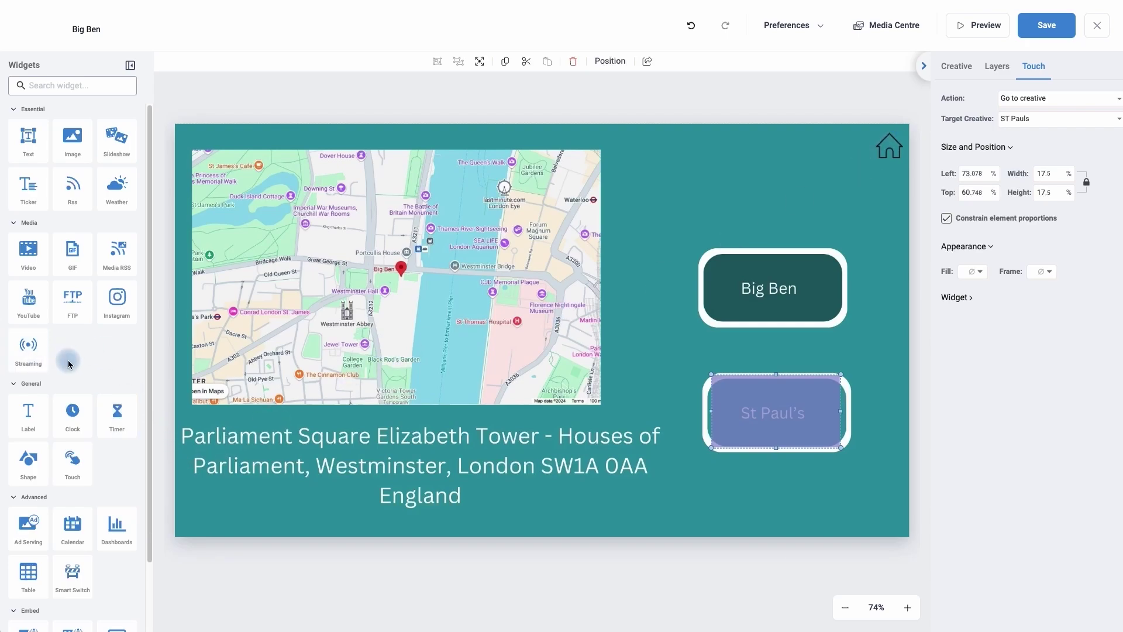
Add a home-icon touch area targeting Home Page, then save and close Big Ben
{"action": "left_click_drag", "start_coordinate": [72, 459], "coordinate": [839, 170]}
{"action": "left_click_drag", "start_coordinate": [778, 196], "coordinate": [840, 167]}
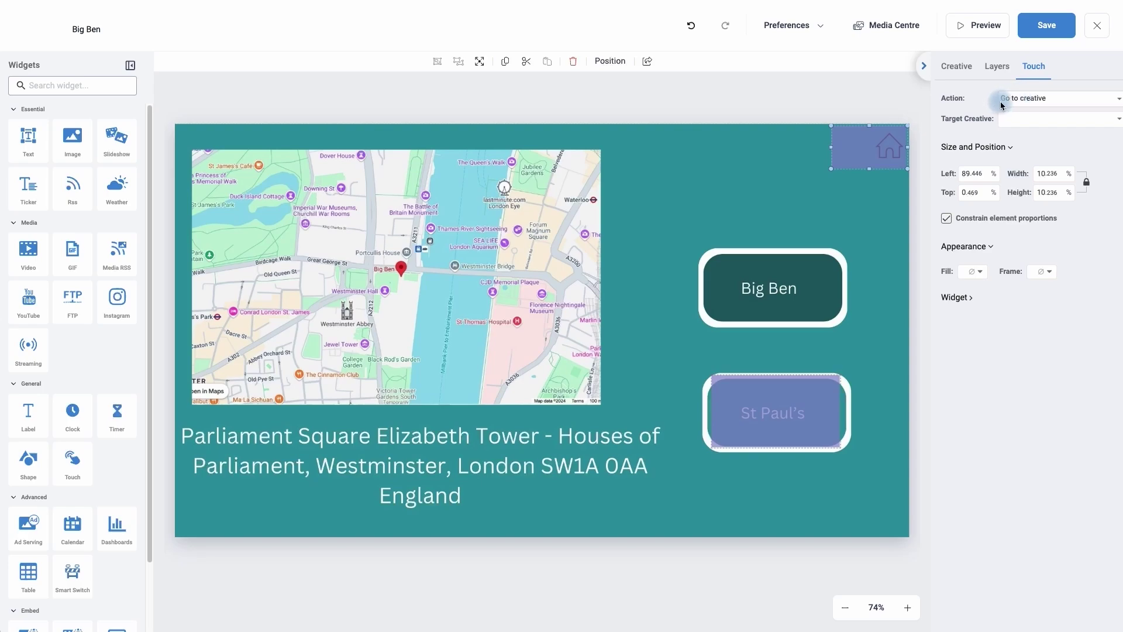
{"action": "left_click", "coordinate": [1020, 121]}
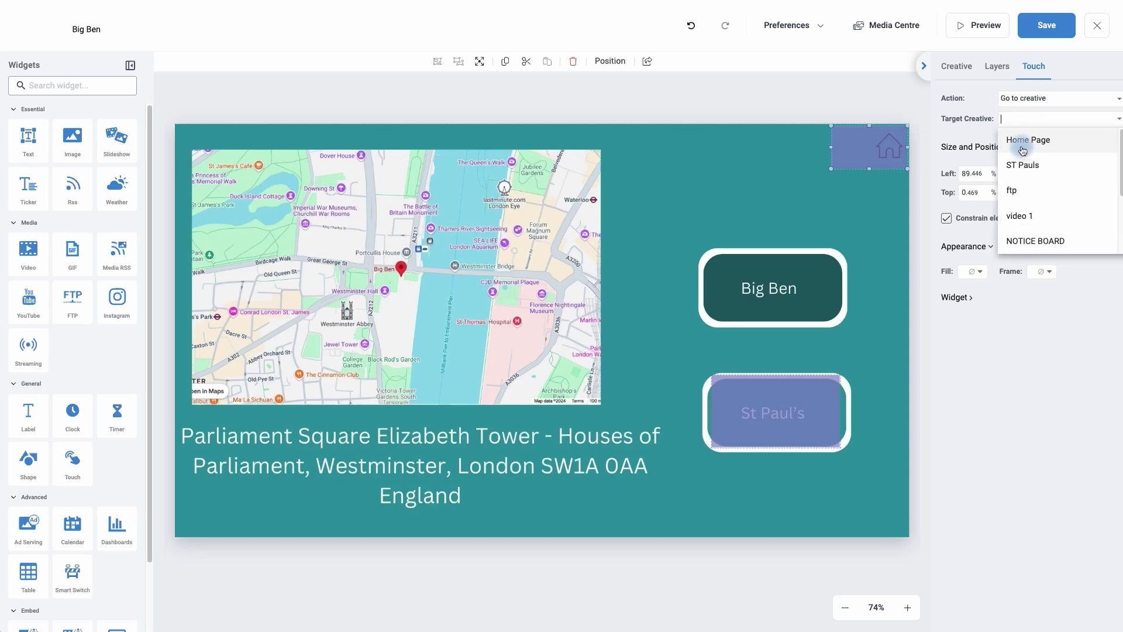
{"action": "left_click", "coordinate": [1022, 148]}
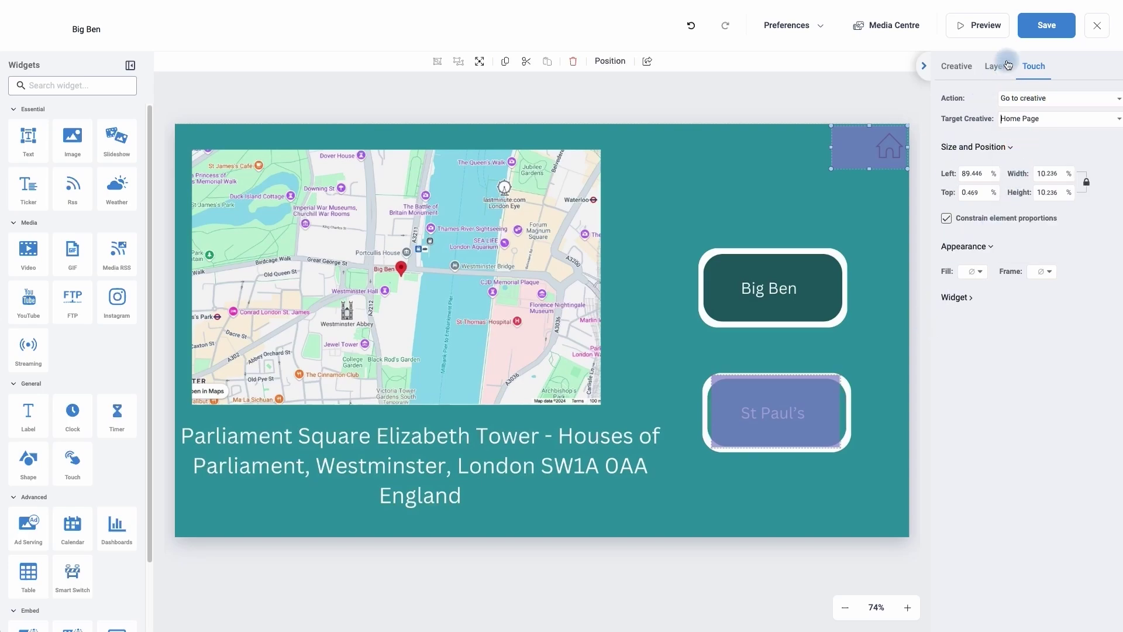
{"action": "left_click", "coordinate": [1023, 35]}
{"action": "left_click", "coordinate": [964, 188]}
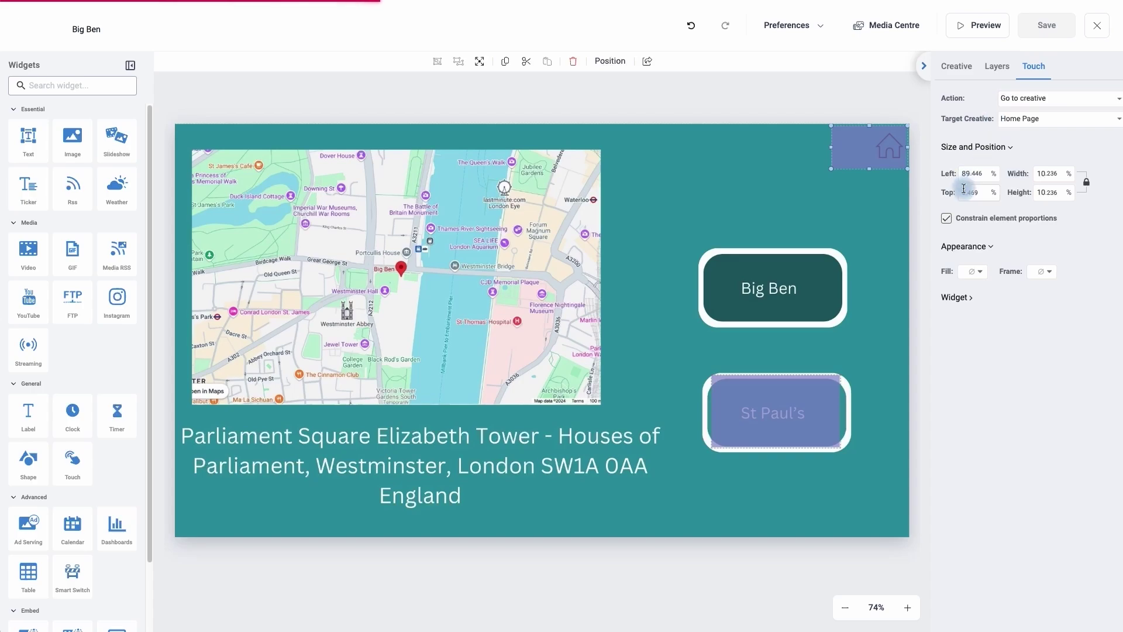
{"action": "left_click", "coordinate": [1093, 31]}
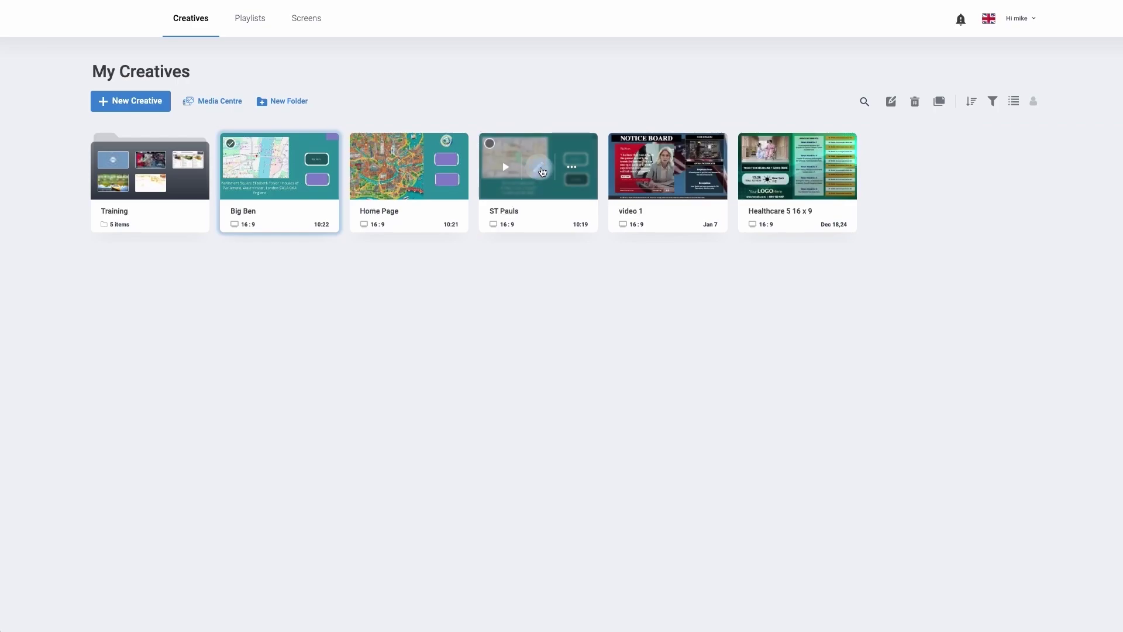
In ST Pauls, add a touch area on the Big Ben button targeting Big Ben
{"action": "left_click", "coordinate": [542, 171]}
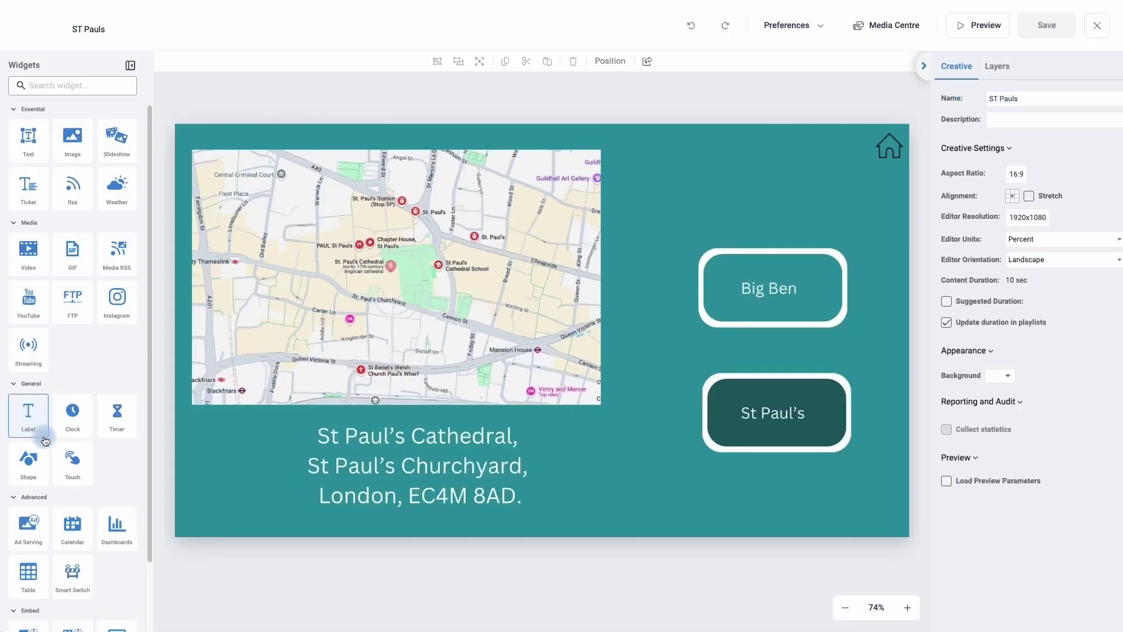
{"action": "left_click", "coordinate": [72, 468]}
{"action": "left_click_drag", "start_coordinate": [497, 313], "coordinate": [731, 268]}
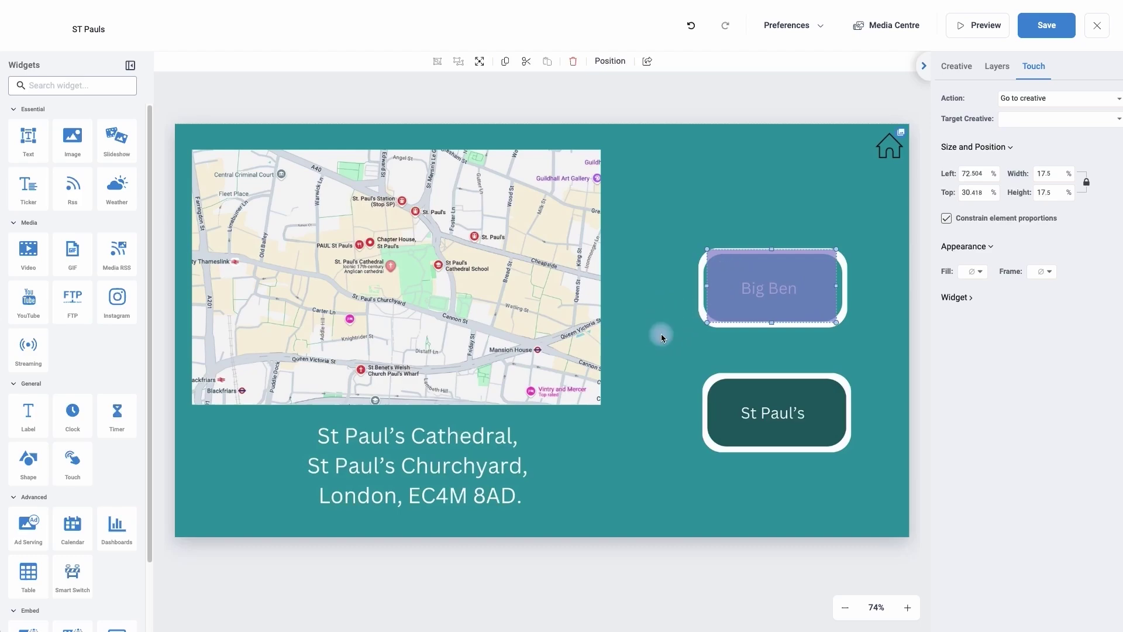
{"action": "left_click", "coordinate": [1027, 118]}
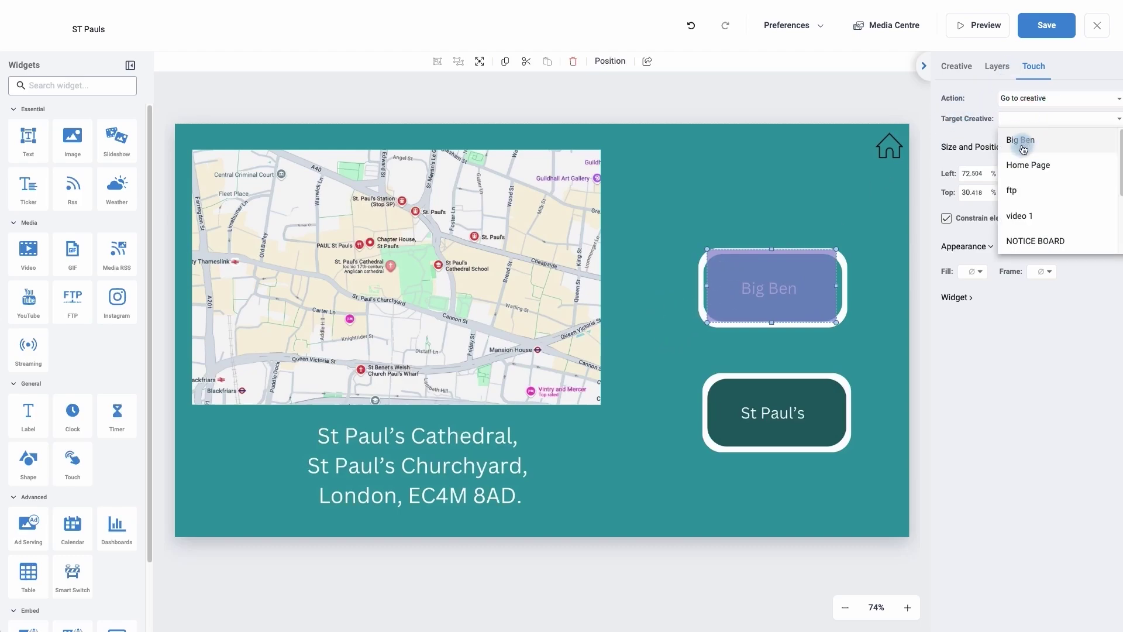
{"action": "left_click", "coordinate": [1022, 144]}
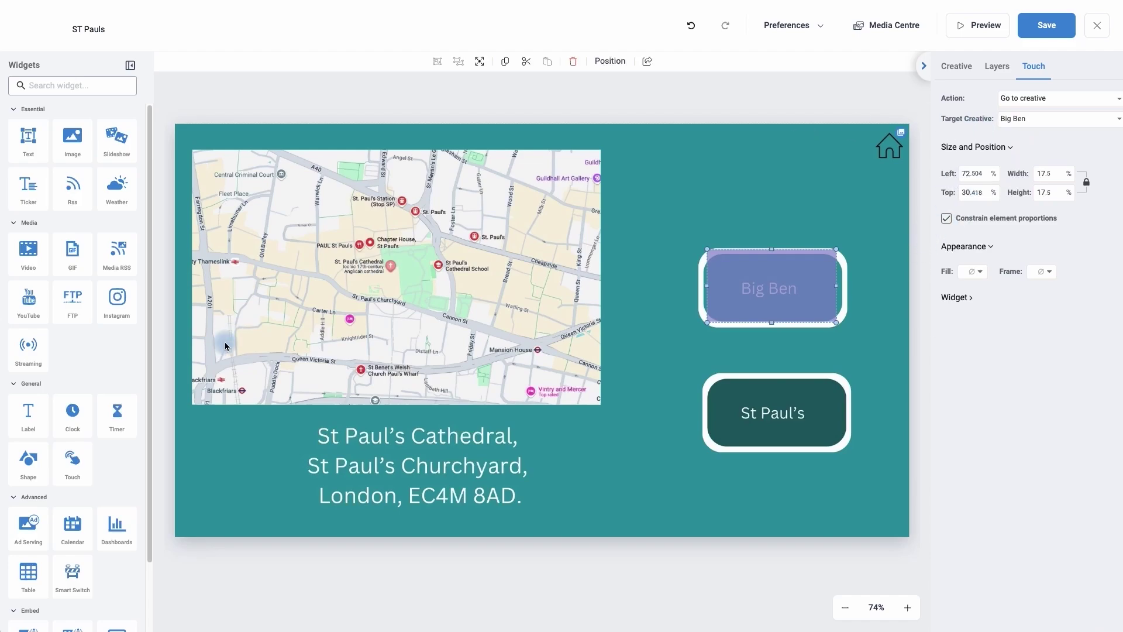
Cover the home icon with a touch area targeting Home Page, then save
{"action": "left_click", "coordinate": [86, 485]}
{"action": "left_click_drag", "start_coordinate": [562, 326], "coordinate": [859, 154]}
{"action": "left_click_drag", "start_coordinate": [769, 202], "coordinate": [853, 161]}
{"action": "left_click", "coordinate": [1012, 118]}
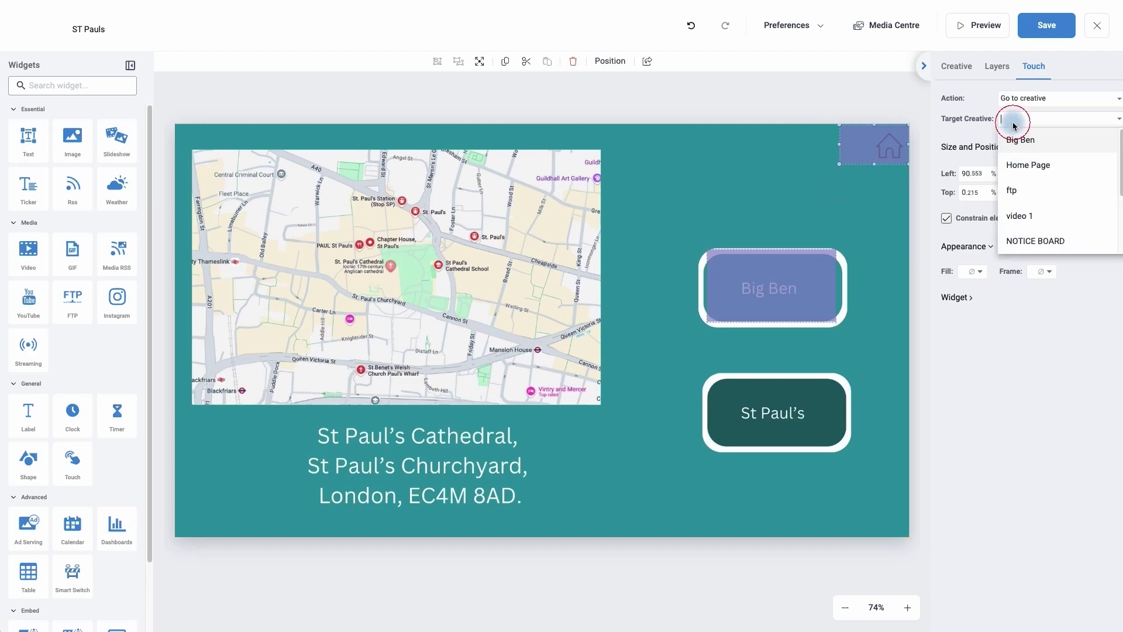
{"action": "left_click", "coordinate": [1019, 164]}
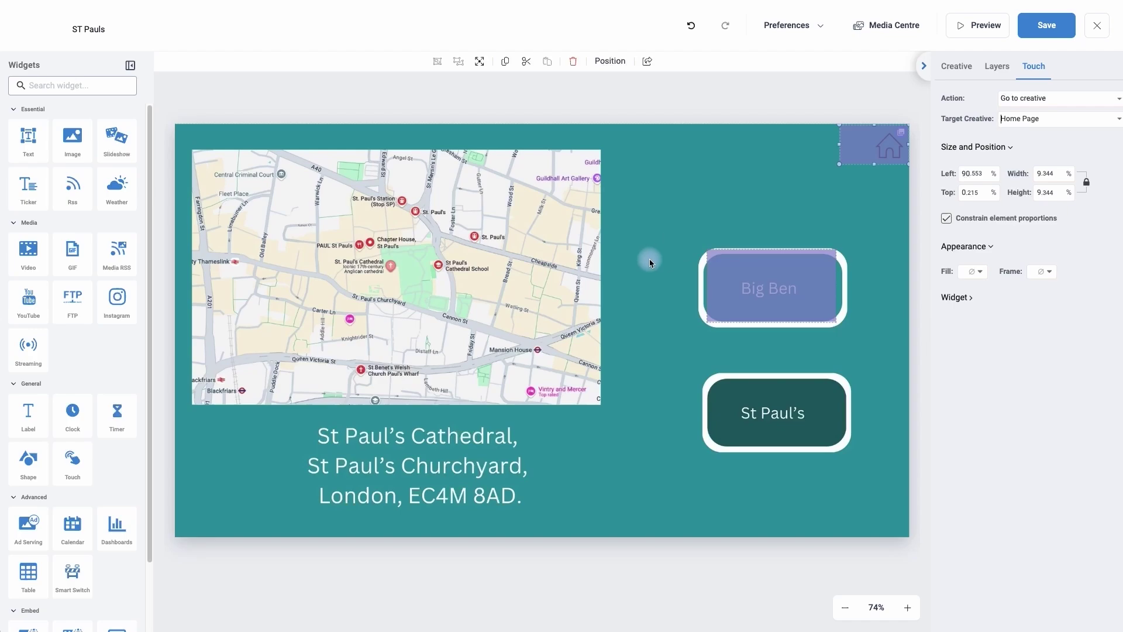
{"action": "left_click", "coordinate": [1040, 33]}
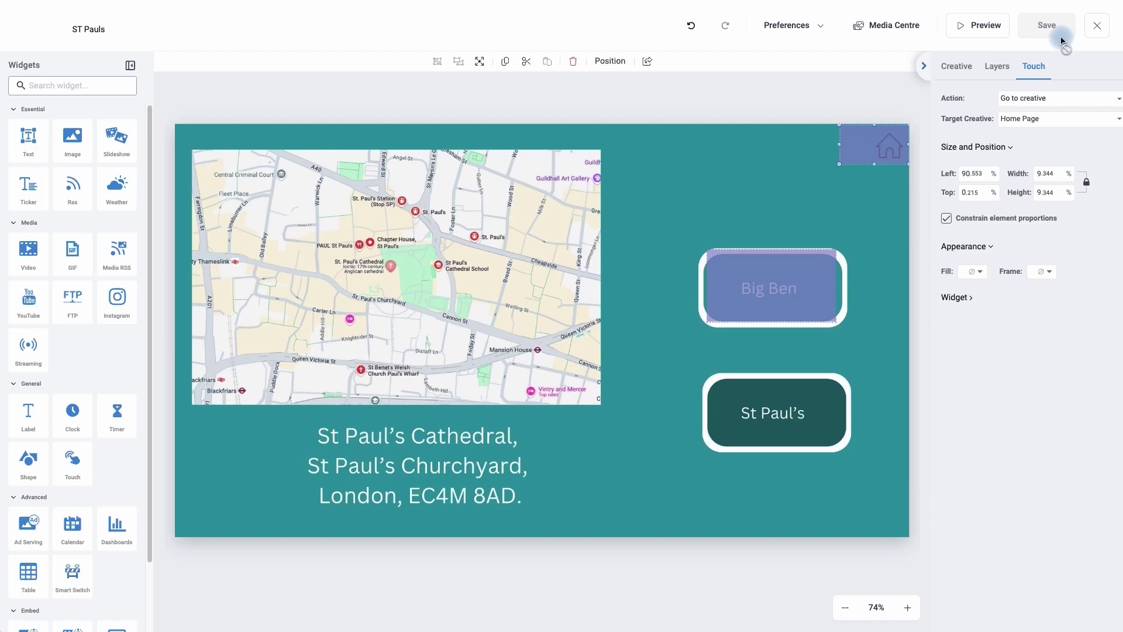
Close the ST Pauls editor and start a new playlist
{"action": "left_click", "coordinate": [1096, 30]}
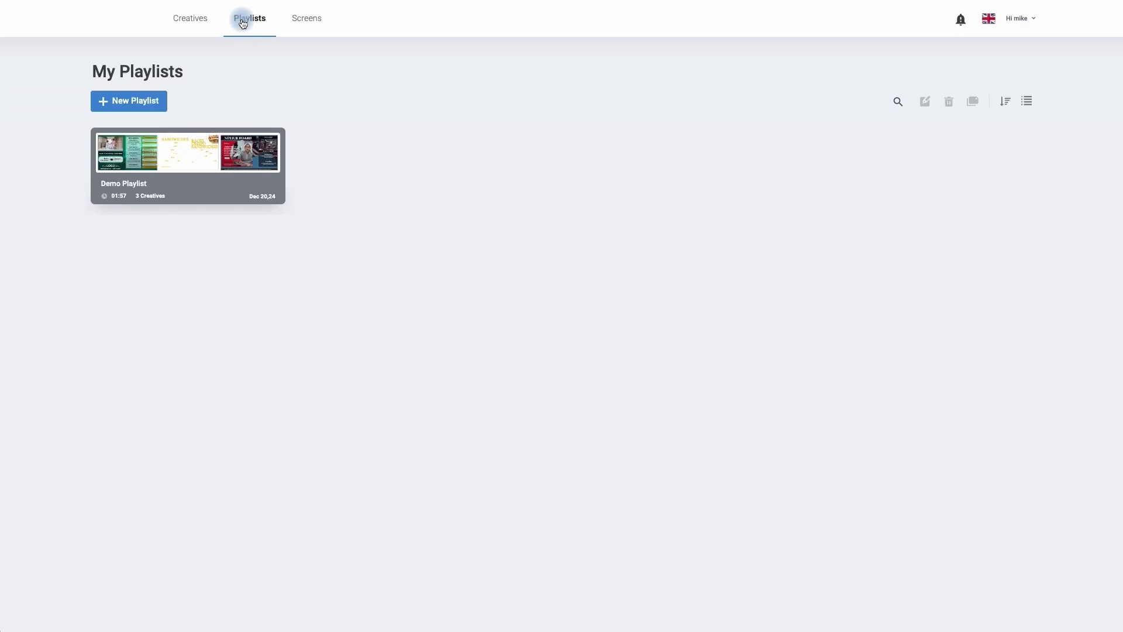
{"action": "left_click", "coordinate": [120, 105]}
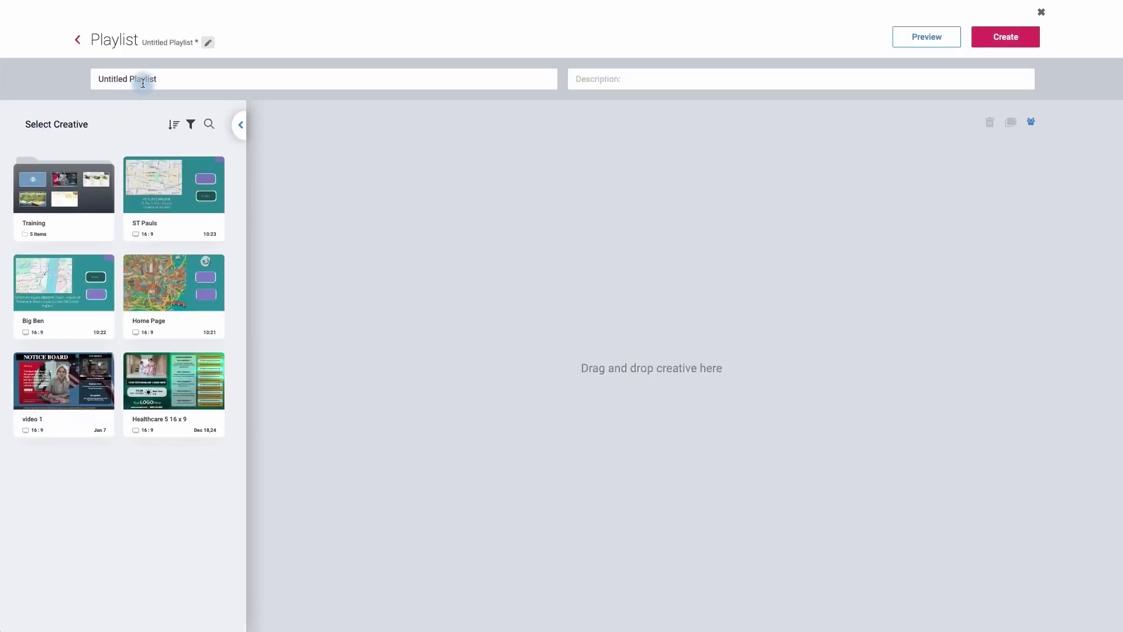
Rename 'Untitled Playlist' to 'Touch' and add the Home Page creative at 10 sec
{"action": "left_click", "coordinate": [96, 84]}
{"action": "left_click_drag", "start_coordinate": [176, 78], "coordinate": [92, 86]}
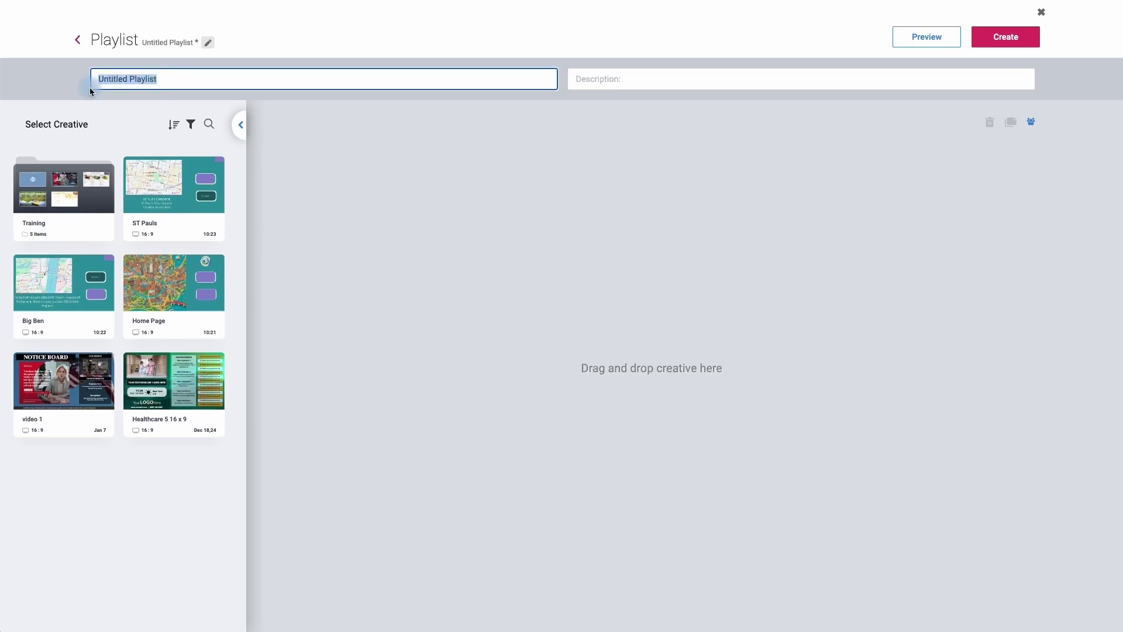
{"action": "type", "text": "Touch"}
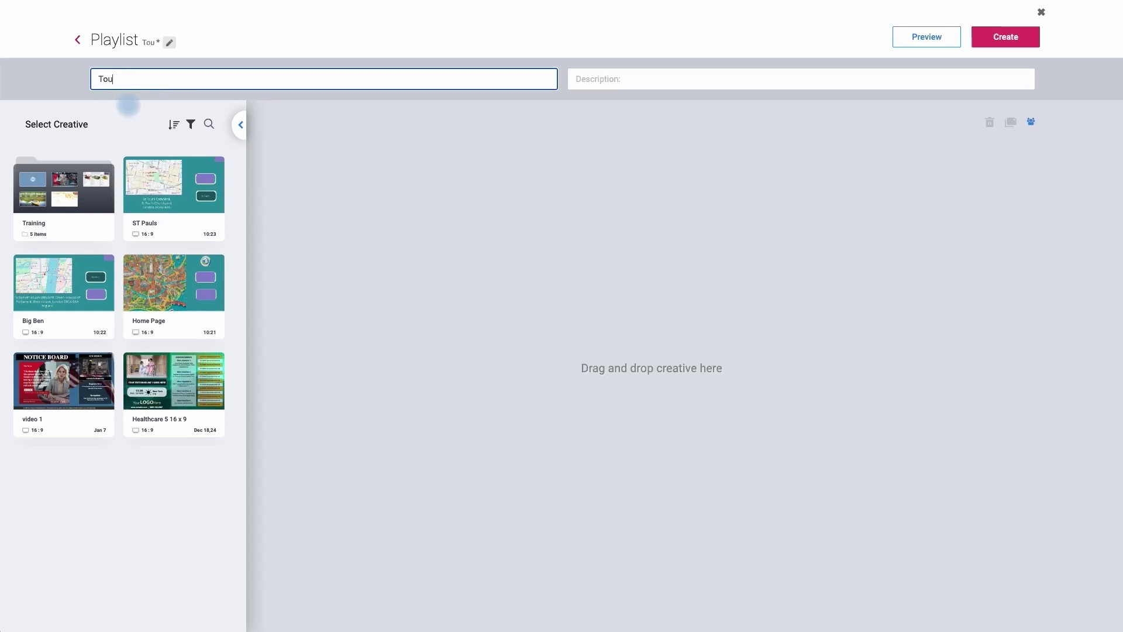
{"action": "double_click", "coordinate": [110, 78]}
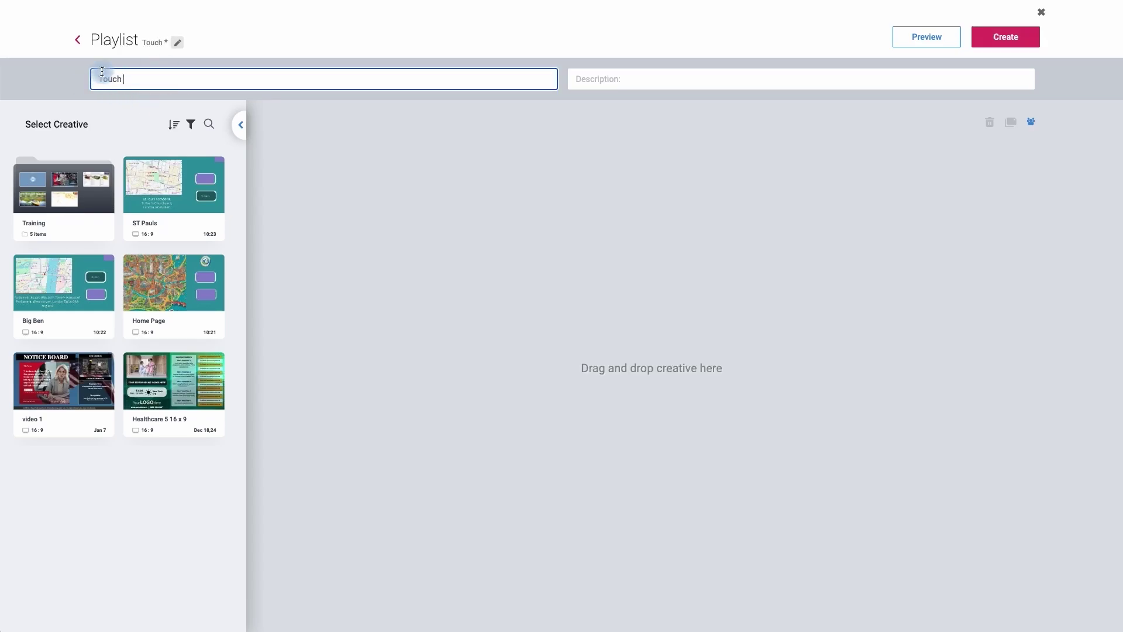
{"action": "left_click", "coordinate": [192, 83]}
{"action": "mouse_move", "coordinate": [171, 301]}
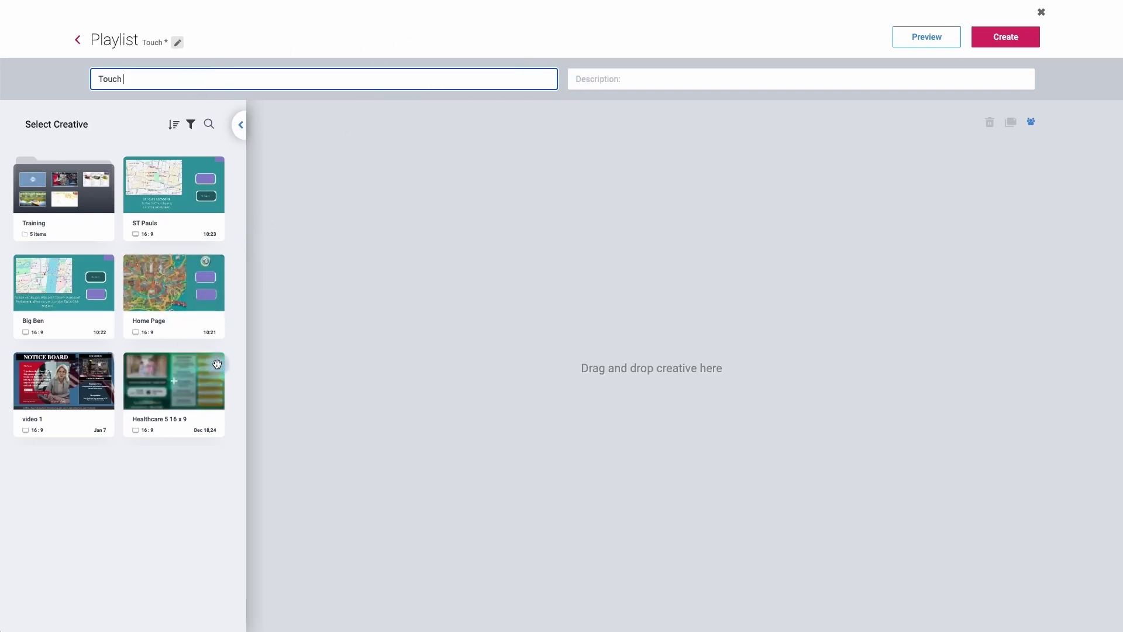
{"action": "left_click", "coordinate": [175, 287]}
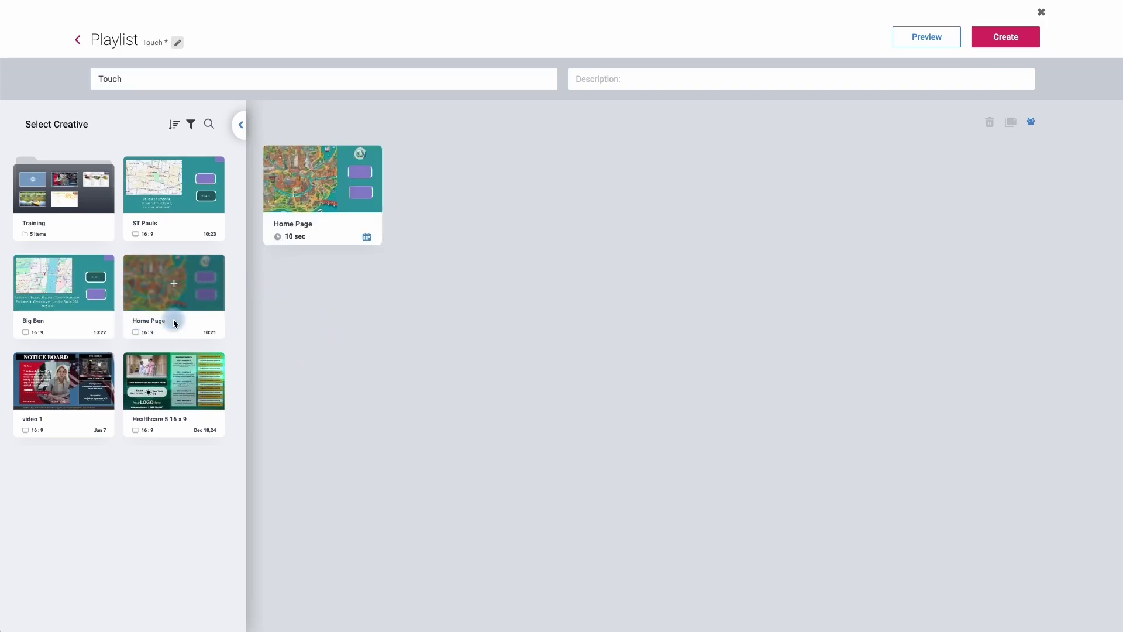
Set Home Page's duration to 180 seconds and add Big Ben at 25 seconds
{"action": "left_click", "coordinate": [297, 237]}
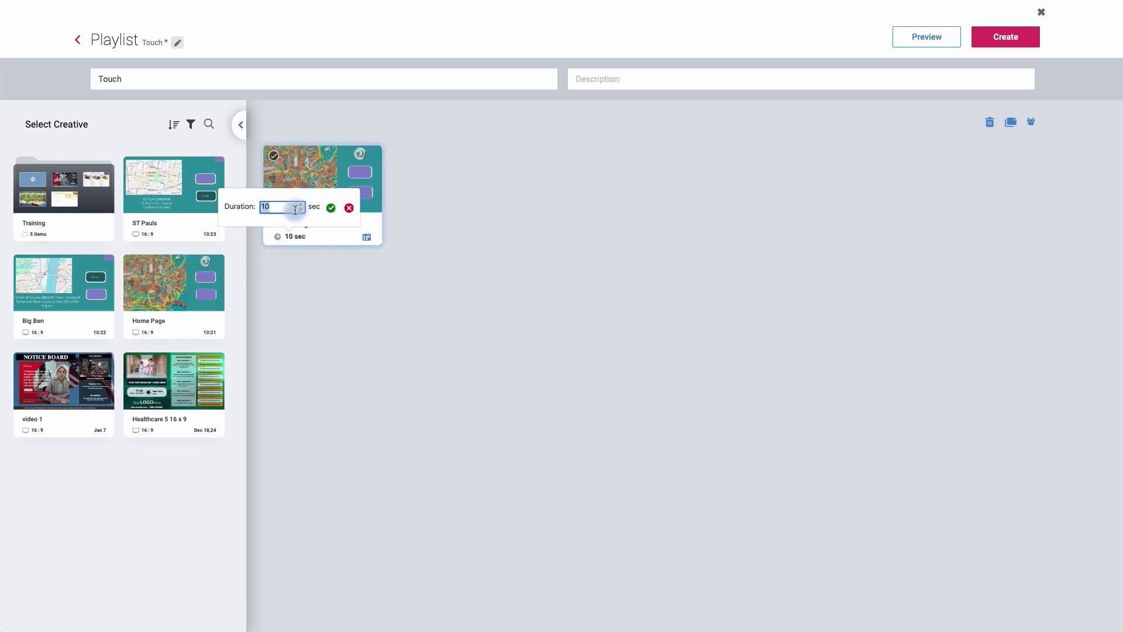
{"action": "type", "text": "180"}
{"action": "left_click", "coordinate": [331, 208]}
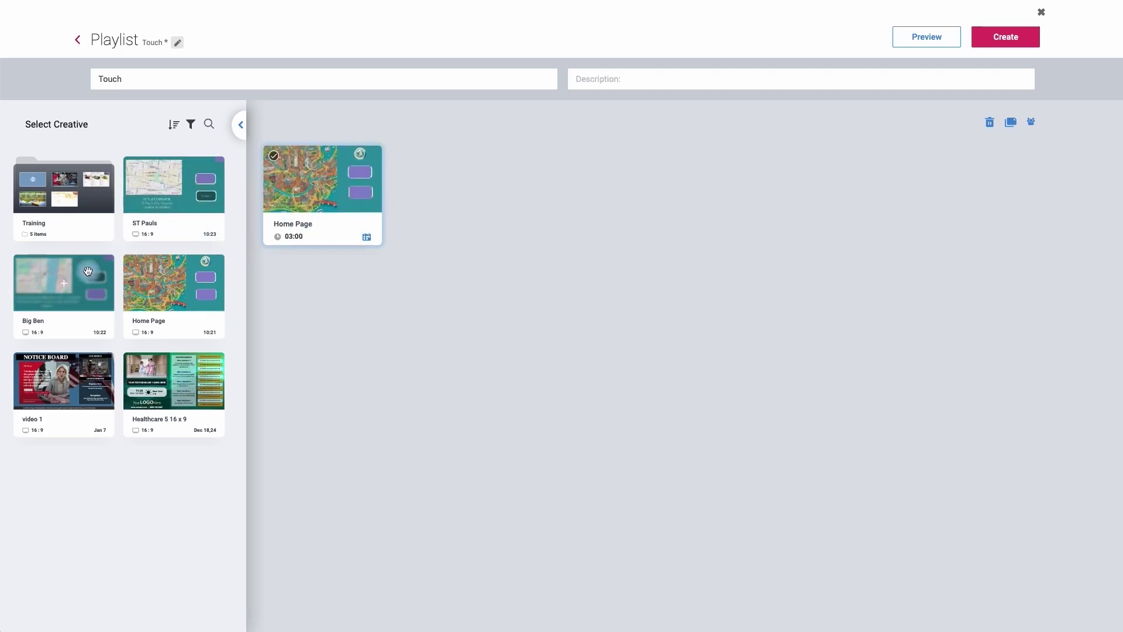
{"action": "left_click", "coordinate": [64, 284]}
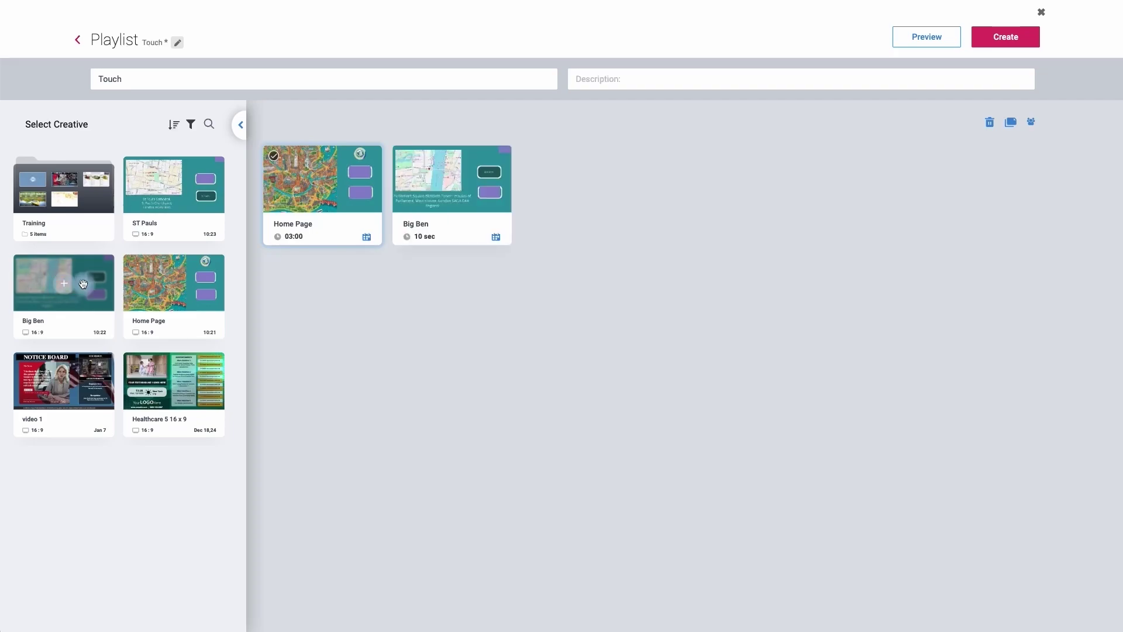
{"action": "left_click", "coordinate": [421, 241]}
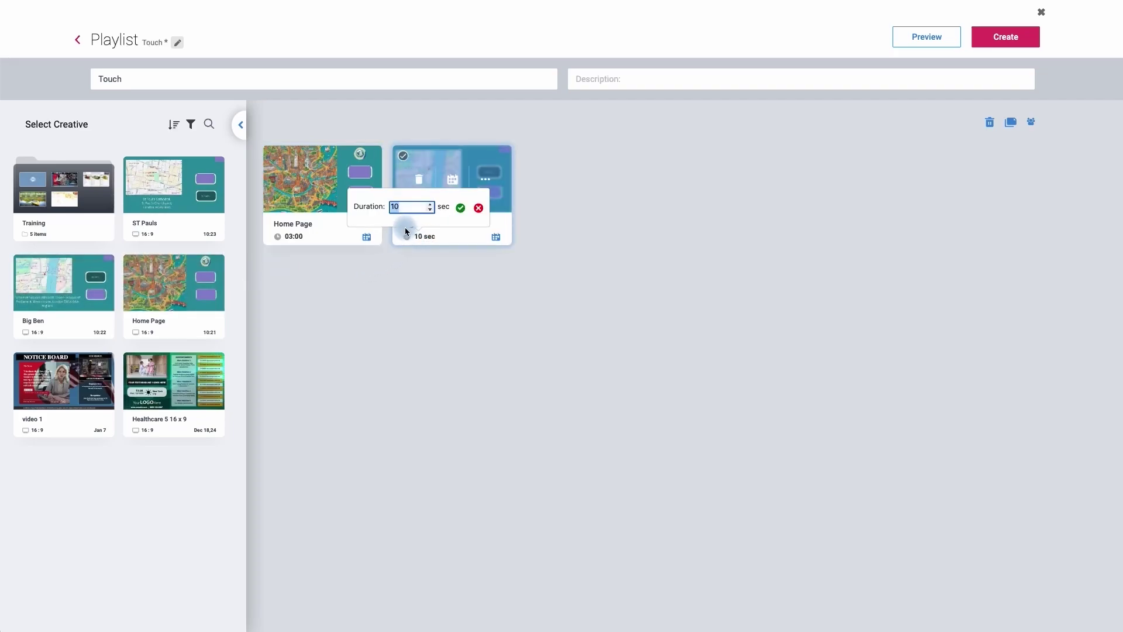
{"action": "type", "text": "25"}
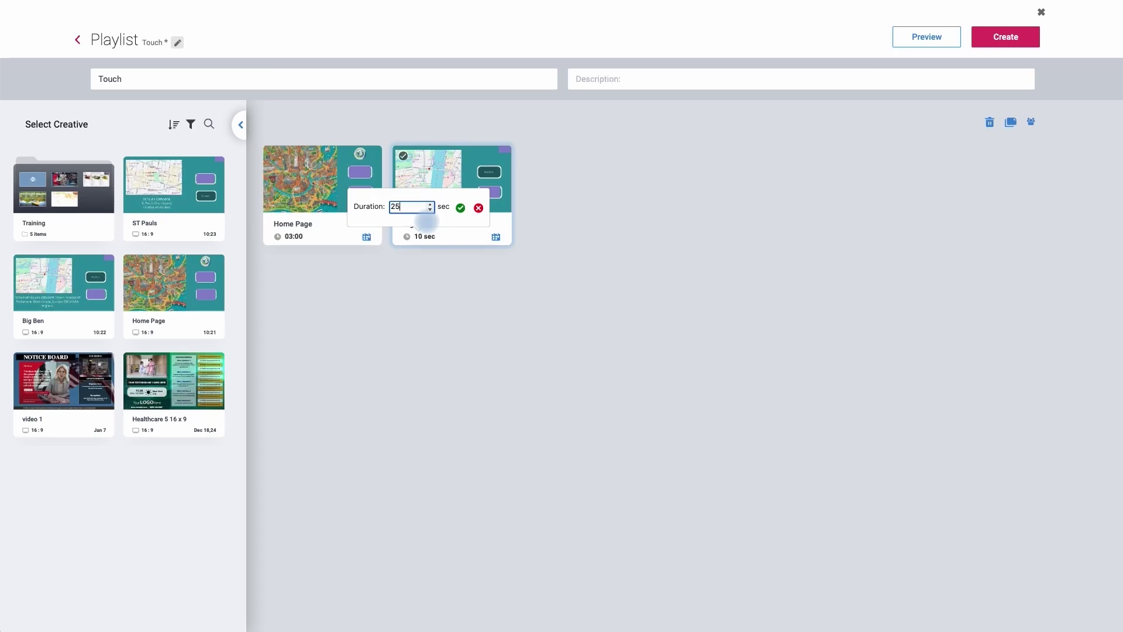
{"action": "left_click", "coordinate": [460, 208]}
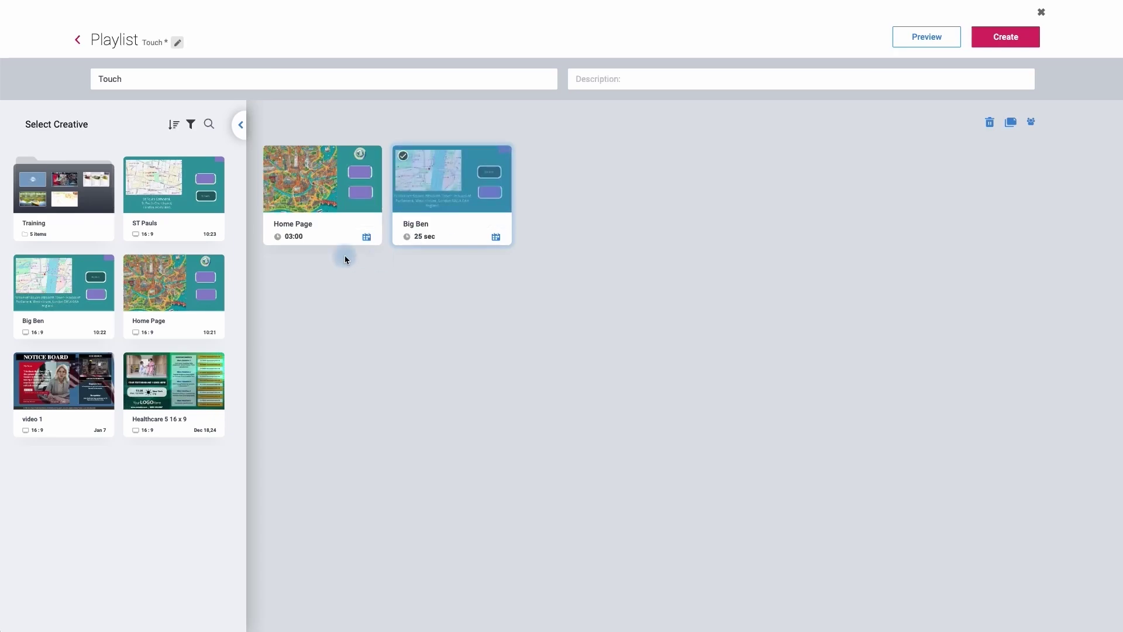
Add the ST Pauls creative to the playlist with a 25-second duration
{"action": "left_click_drag", "start_coordinate": [166, 232], "coordinate": [349, 262]}
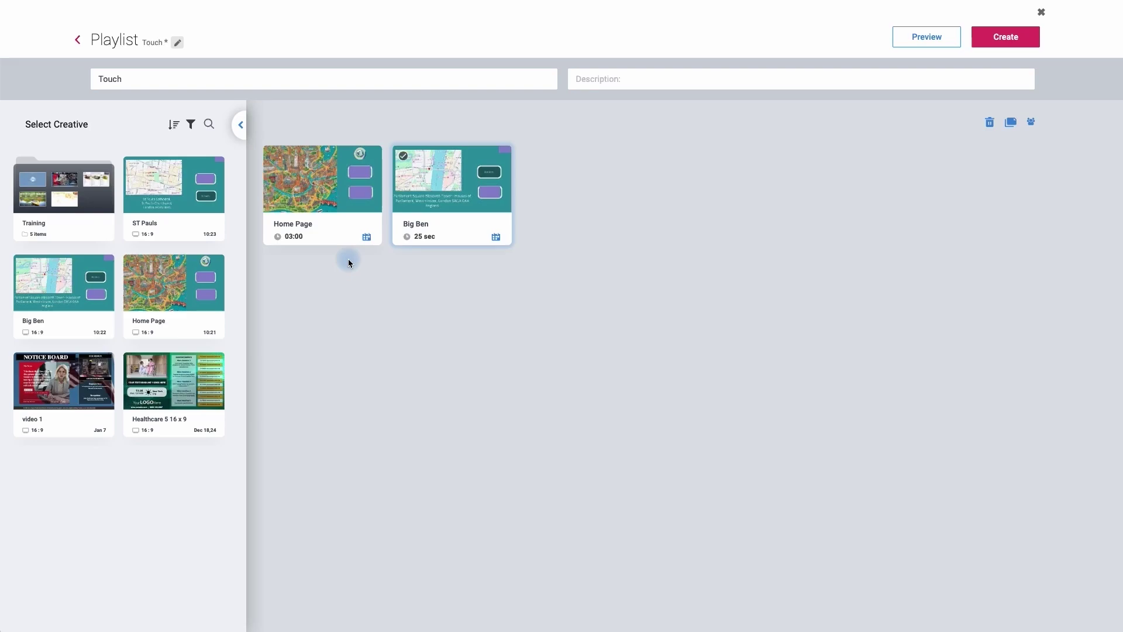
{"action": "left_click", "coordinate": [174, 193]}
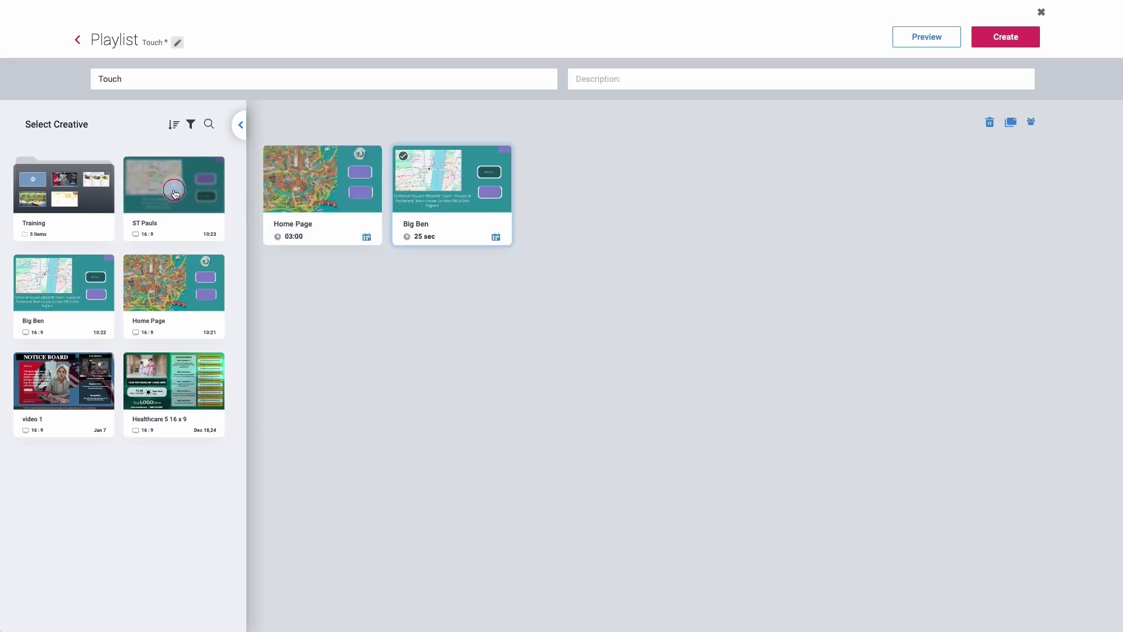
{"action": "left_click", "coordinate": [550, 237]}
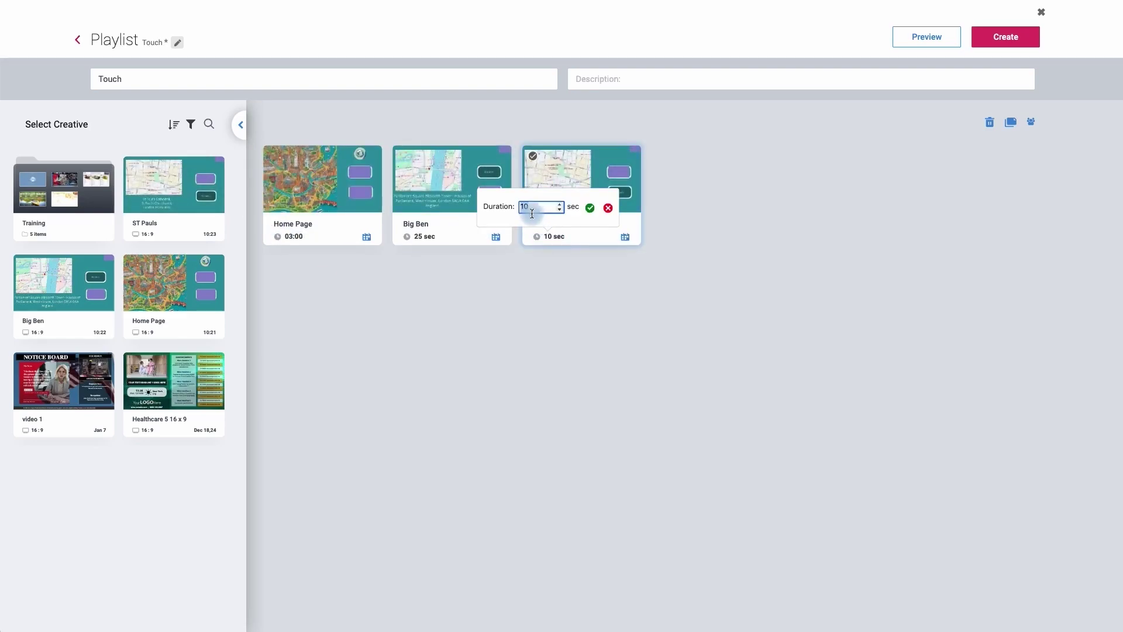
{"action": "type", "text": "25"}
{"action": "left_click", "coordinate": [590, 208]}
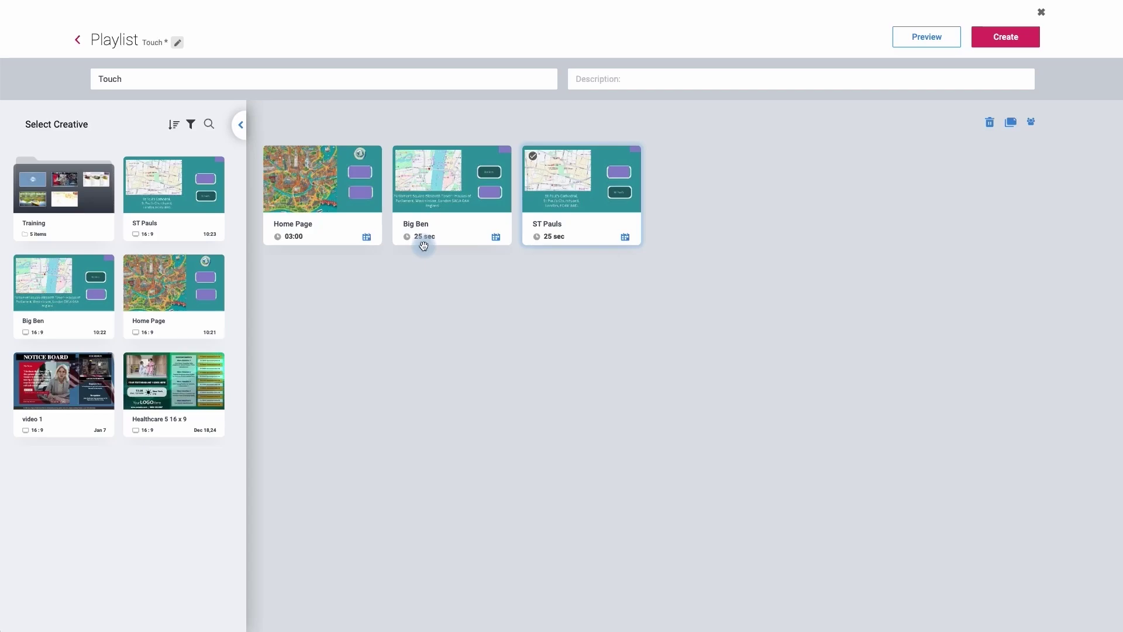
{"action": "mouse_move", "coordinate": [335, 225]}
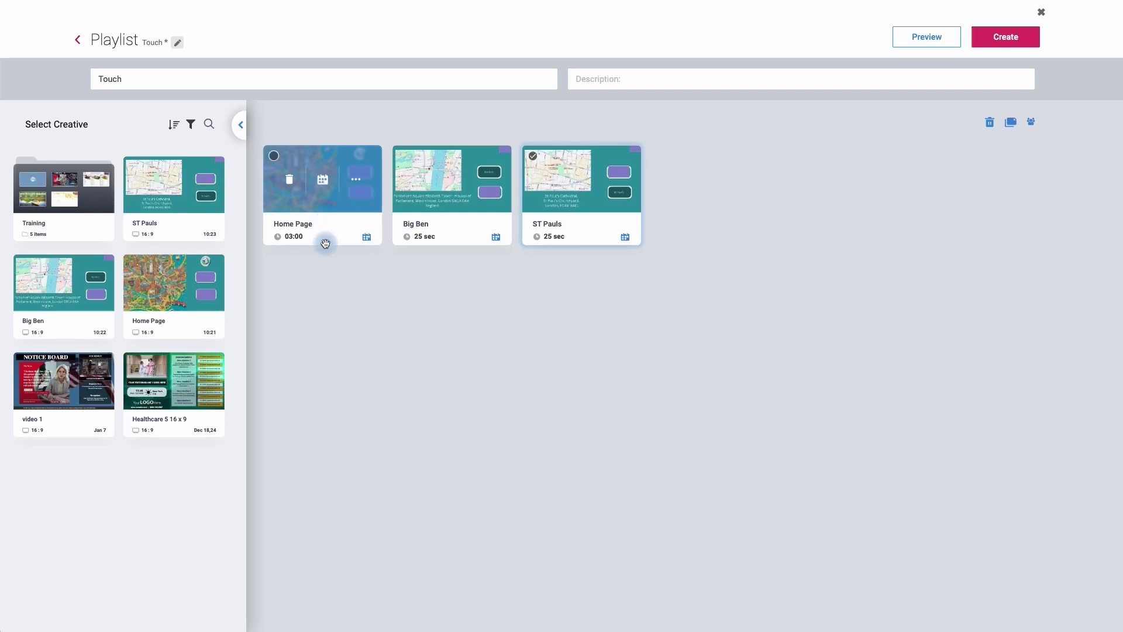
Enable Touch event and Empty Screen event triggers for Home Page and apply them
{"action": "left_click", "coordinate": [323, 181]}
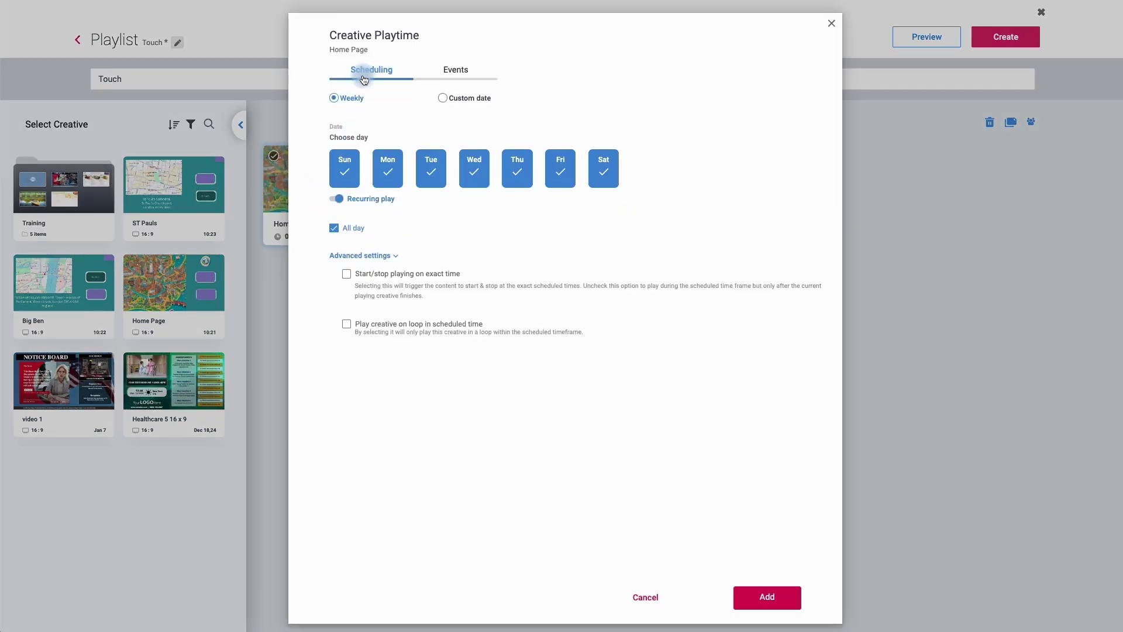
{"action": "left_click", "coordinate": [469, 73]}
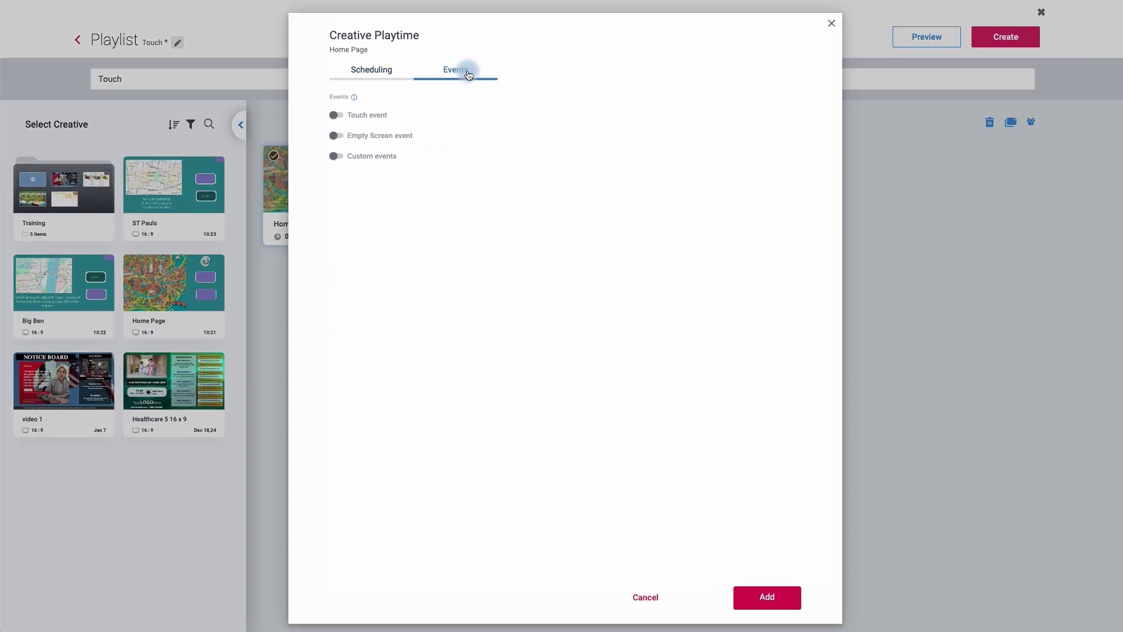
{"action": "left_click", "coordinate": [338, 115]}
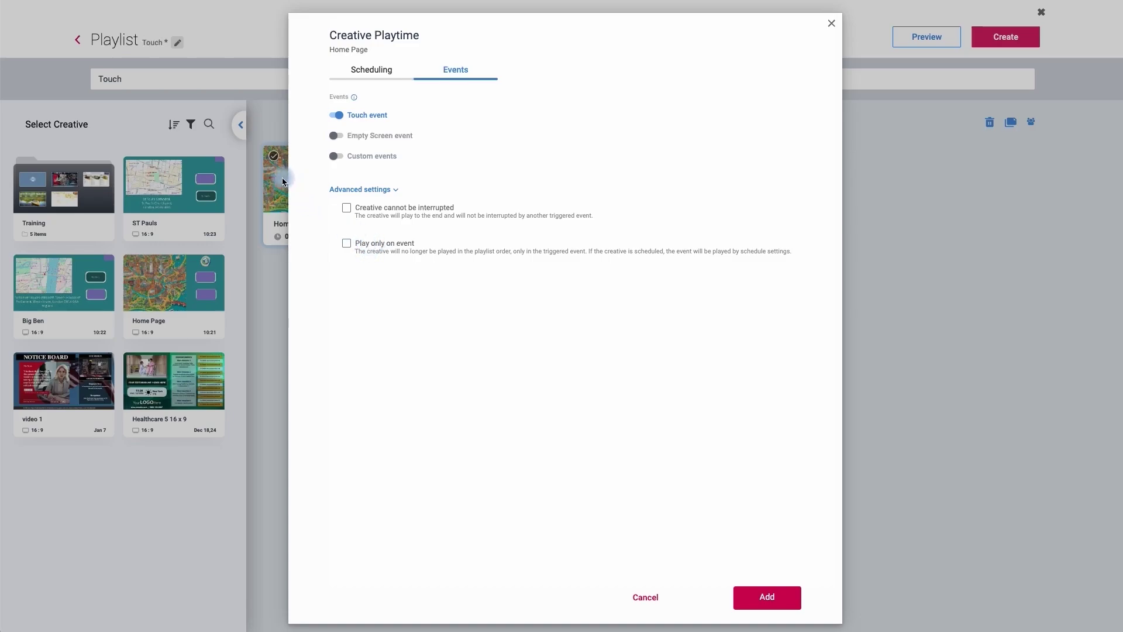
{"action": "left_click", "coordinate": [335, 135]}
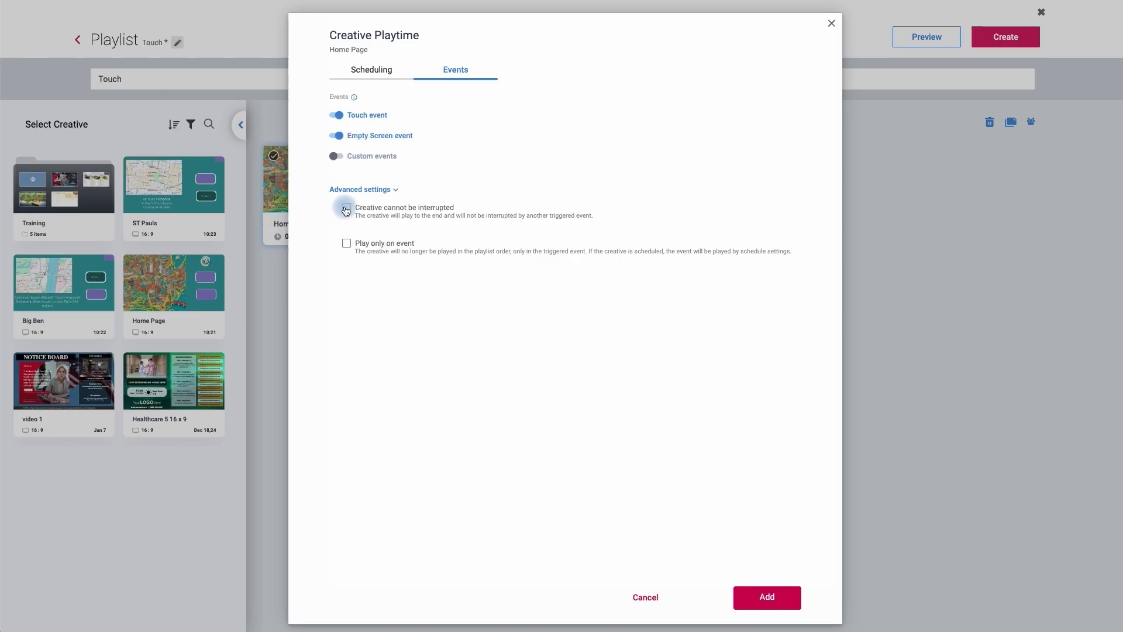
{"action": "left_click", "coordinate": [767, 598]}
{"action": "mouse_move", "coordinate": [449, 191]}
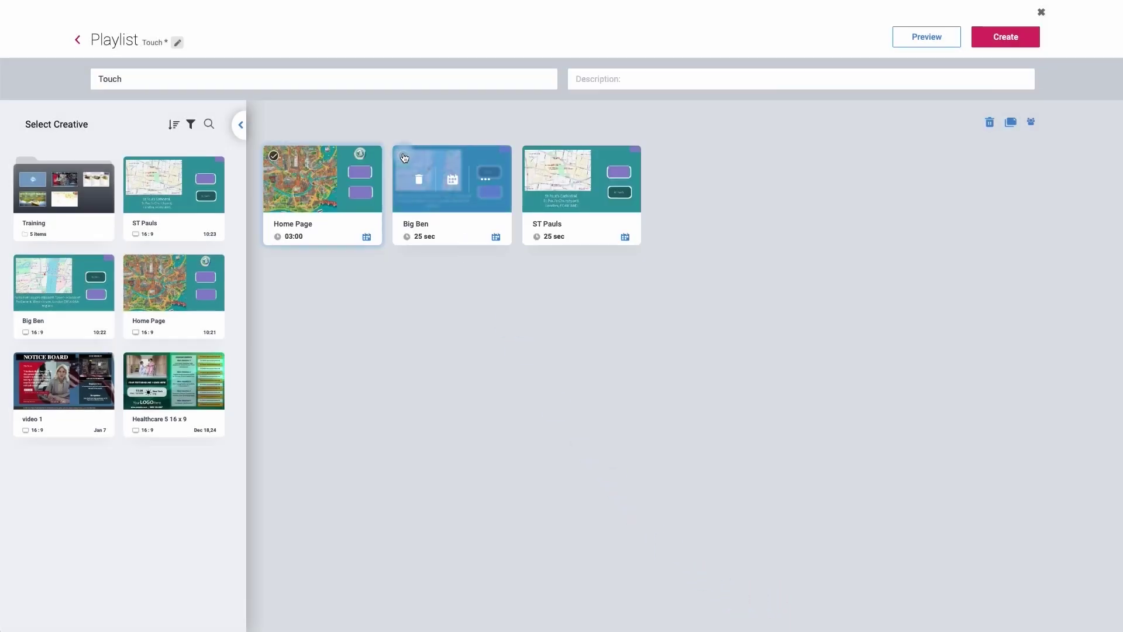
Enable the Touch event trigger for Big Ben with Play only on event ticked
{"action": "left_click", "coordinate": [454, 182]}
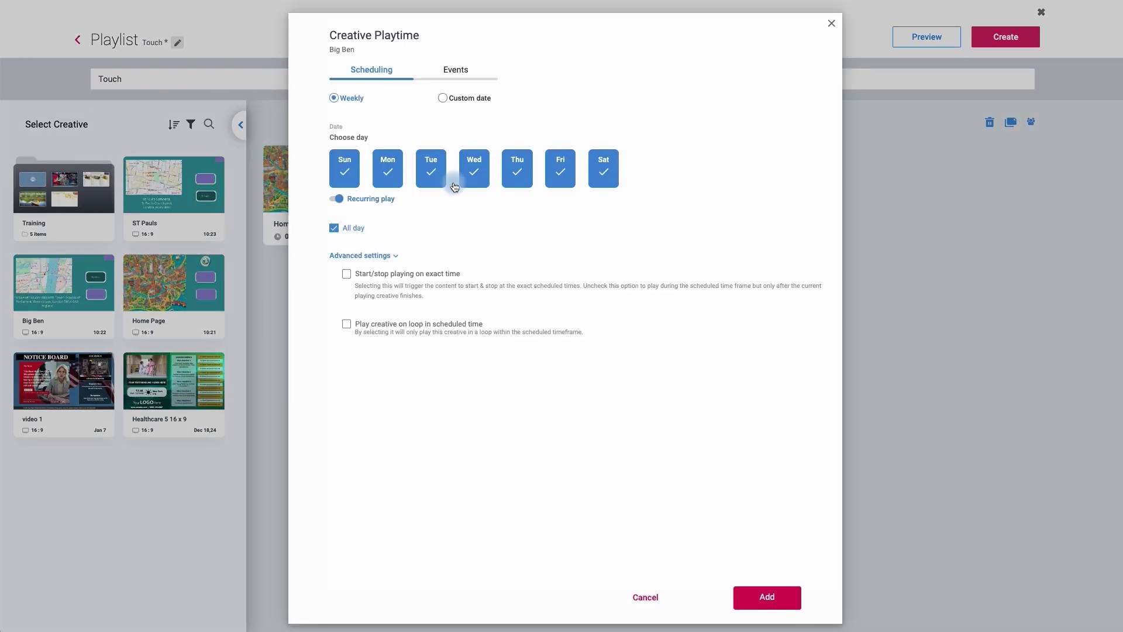
{"action": "left_click", "coordinate": [462, 78]}
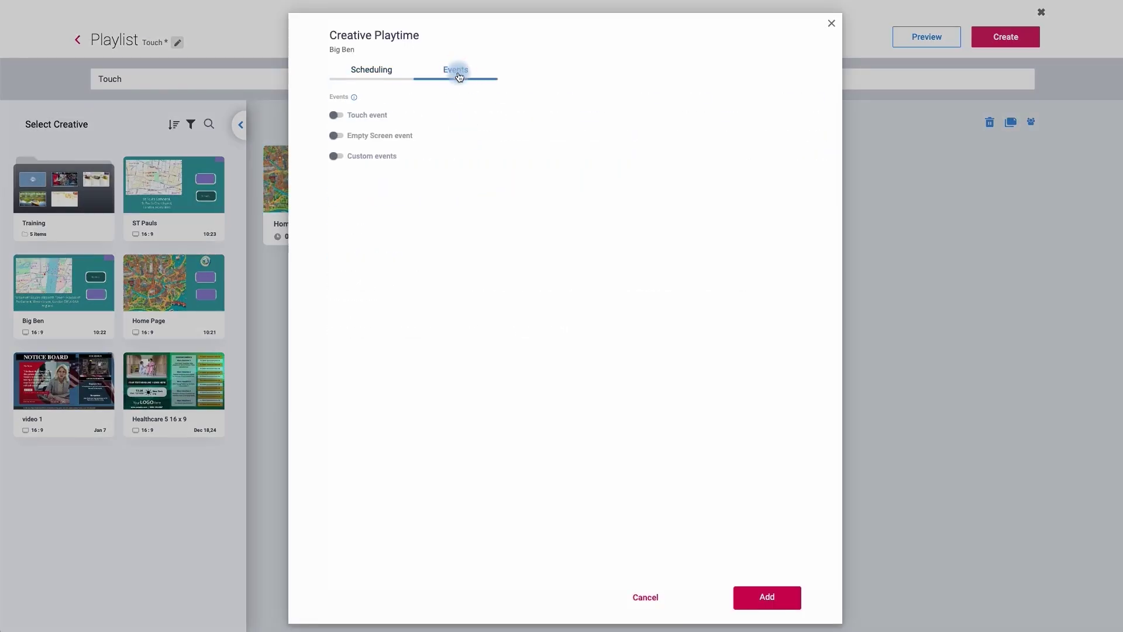
{"action": "left_click", "coordinate": [342, 120]}
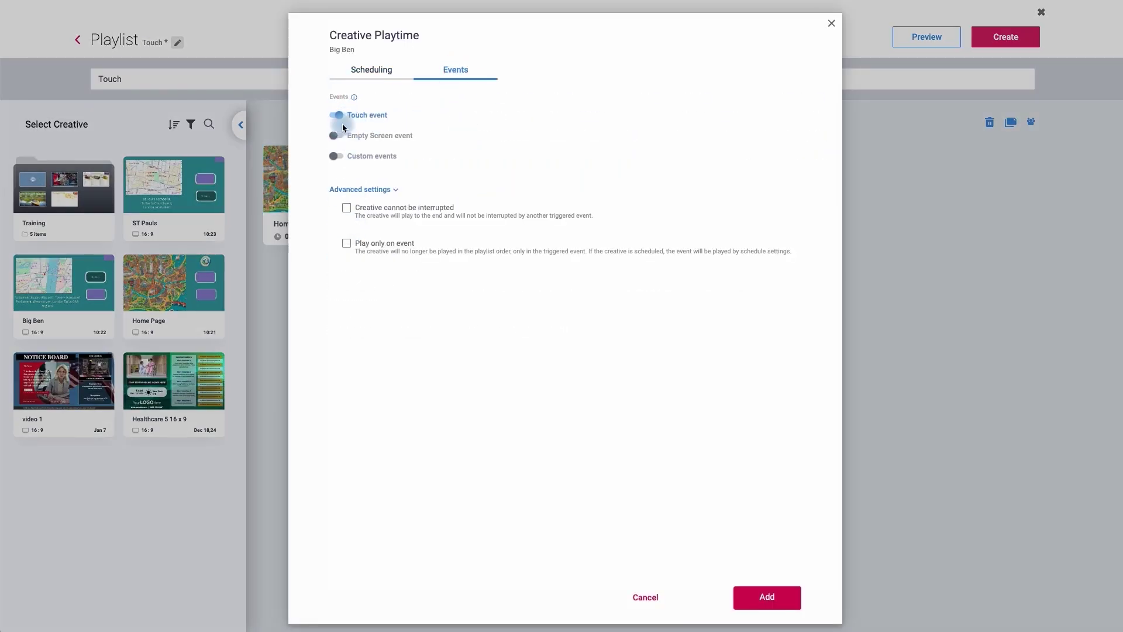
{"action": "left_click", "coordinate": [355, 249]}
{"action": "left_click", "coordinate": [754, 598]}
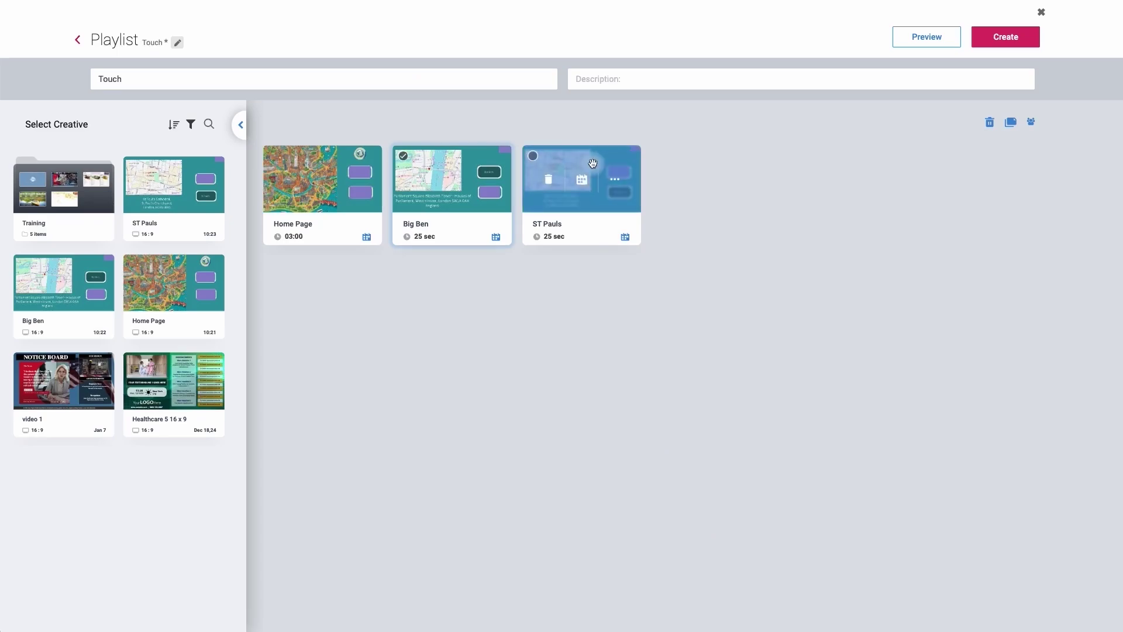
Give ST Pauls a Touch event trigger with Play only on event, then create the playlist
{"action": "left_click", "coordinate": [586, 186]}
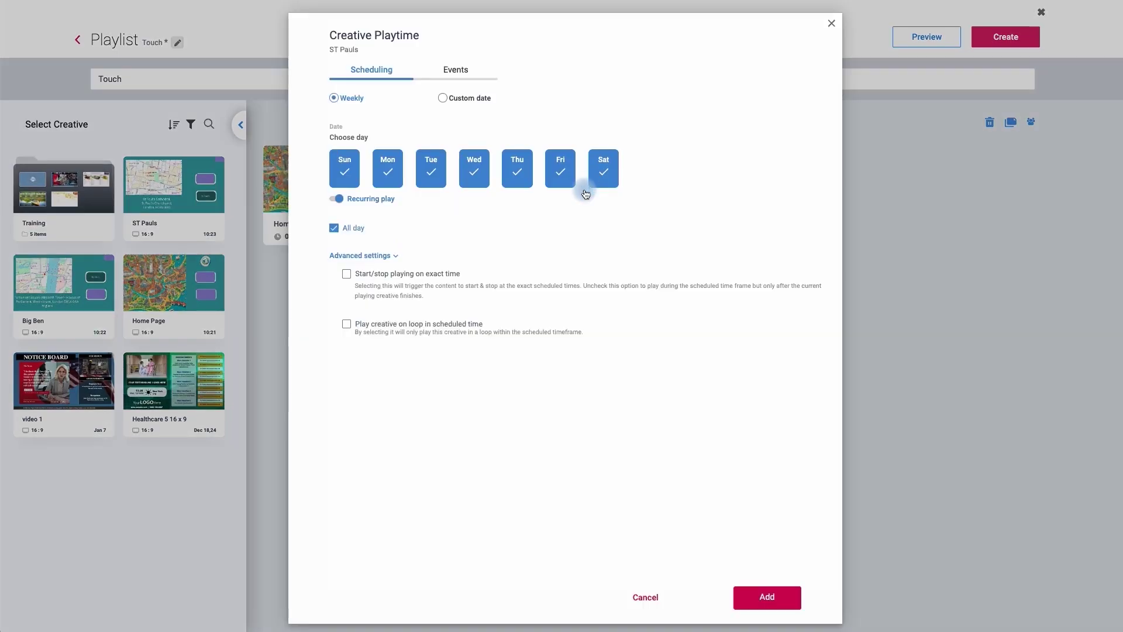
{"action": "left_click", "coordinate": [459, 74]}
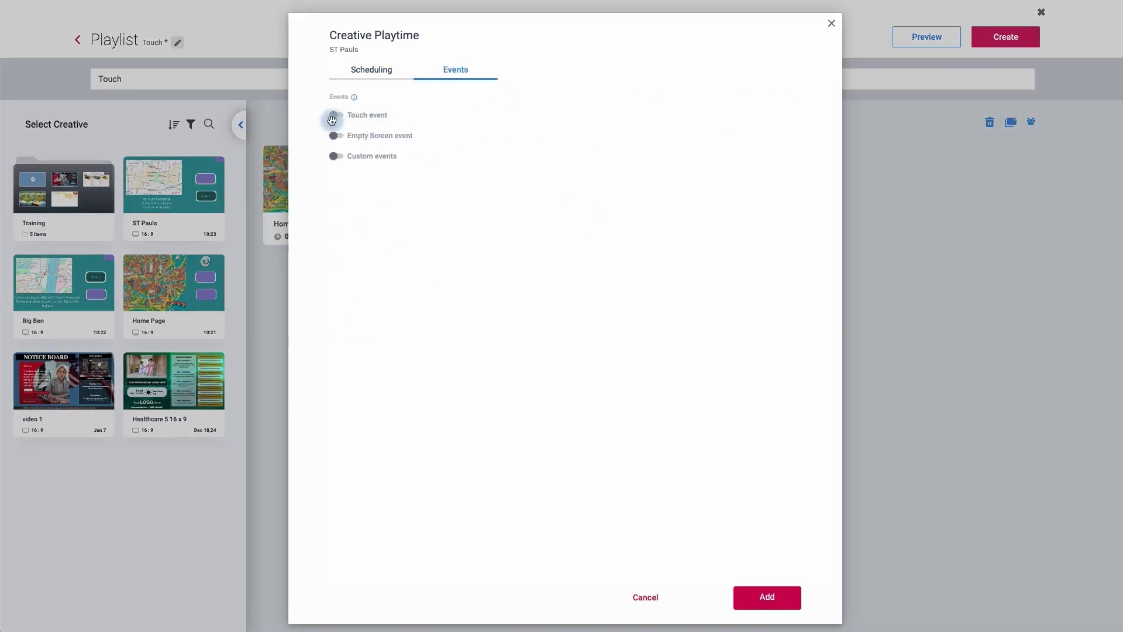
{"action": "left_click", "coordinate": [338, 119]}
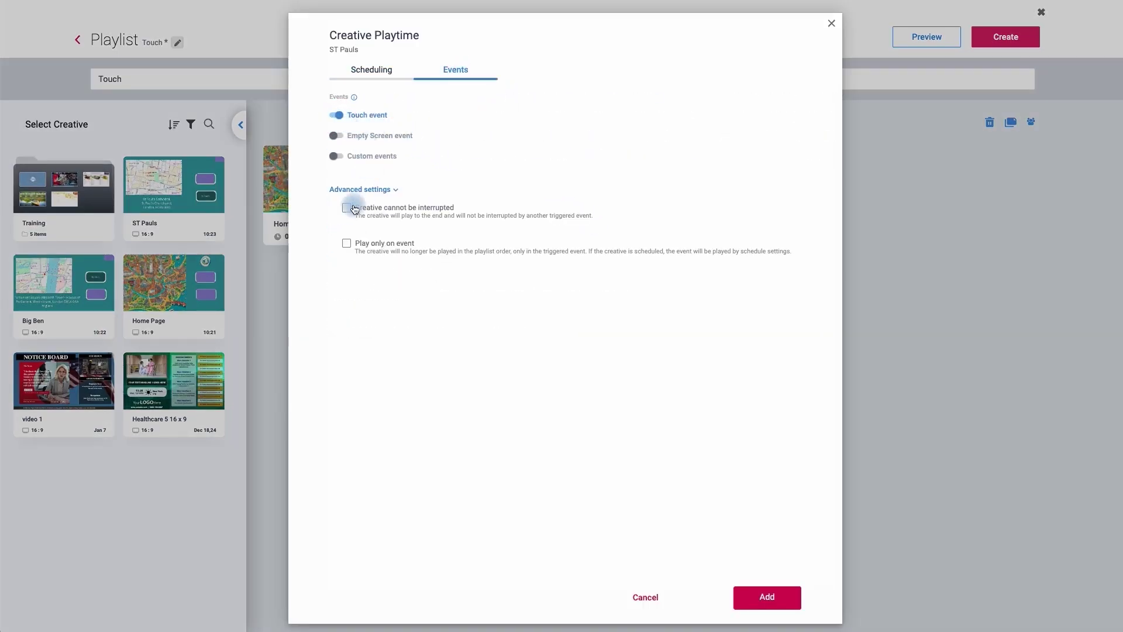
{"action": "left_click", "coordinate": [347, 244]}
{"action": "left_click", "coordinate": [752, 596]}
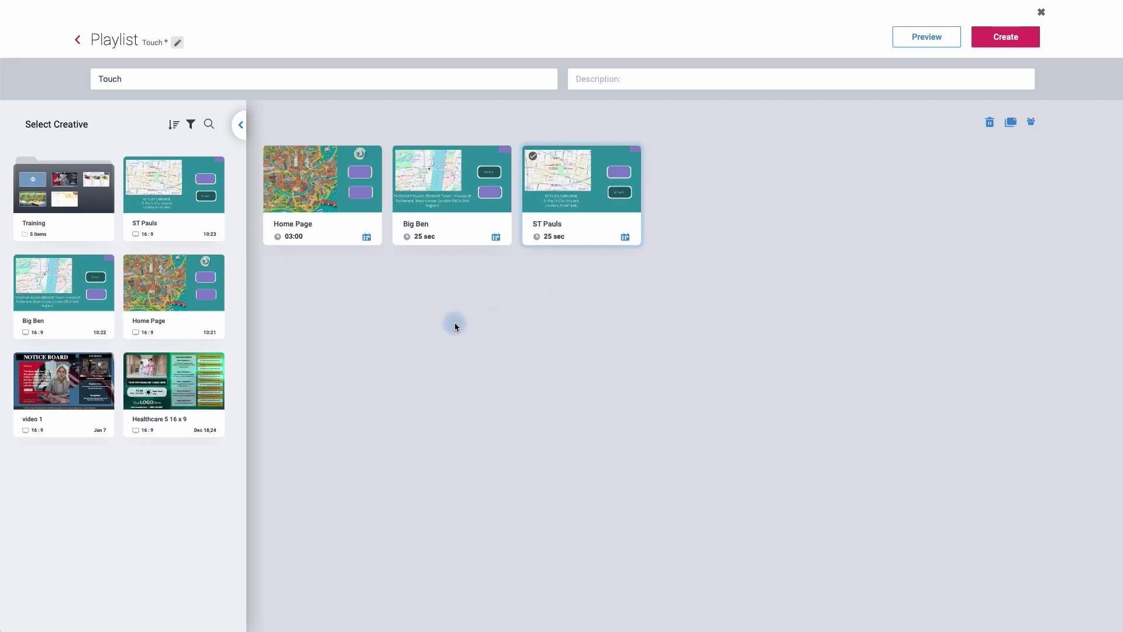
{"action": "left_click", "coordinate": [557, 228]}
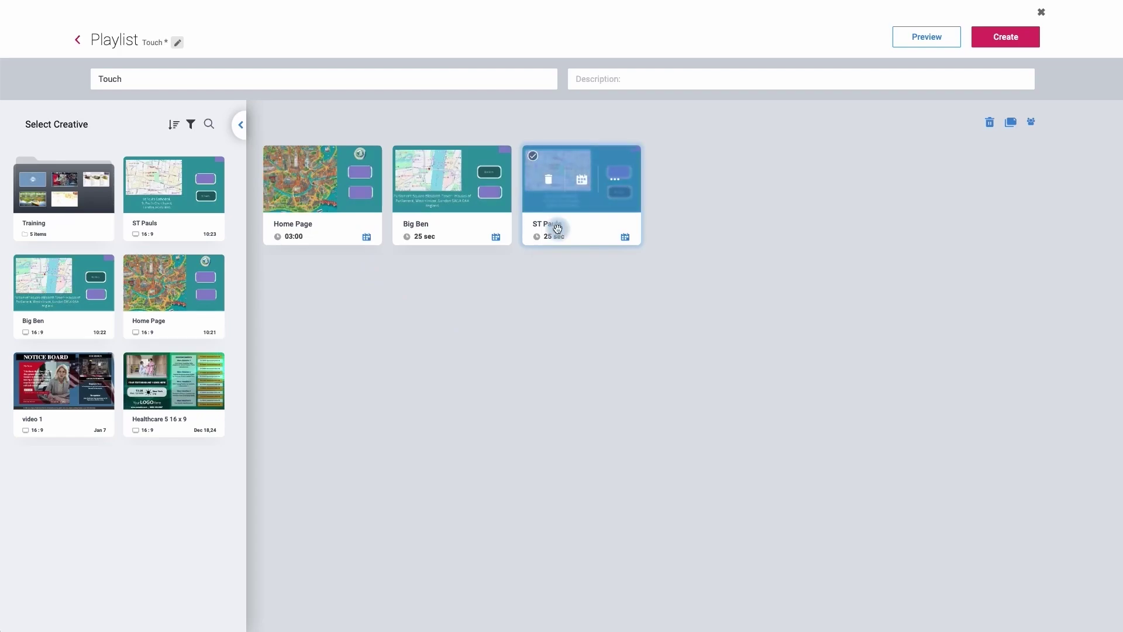
{"action": "left_click", "coordinate": [1023, 46]}
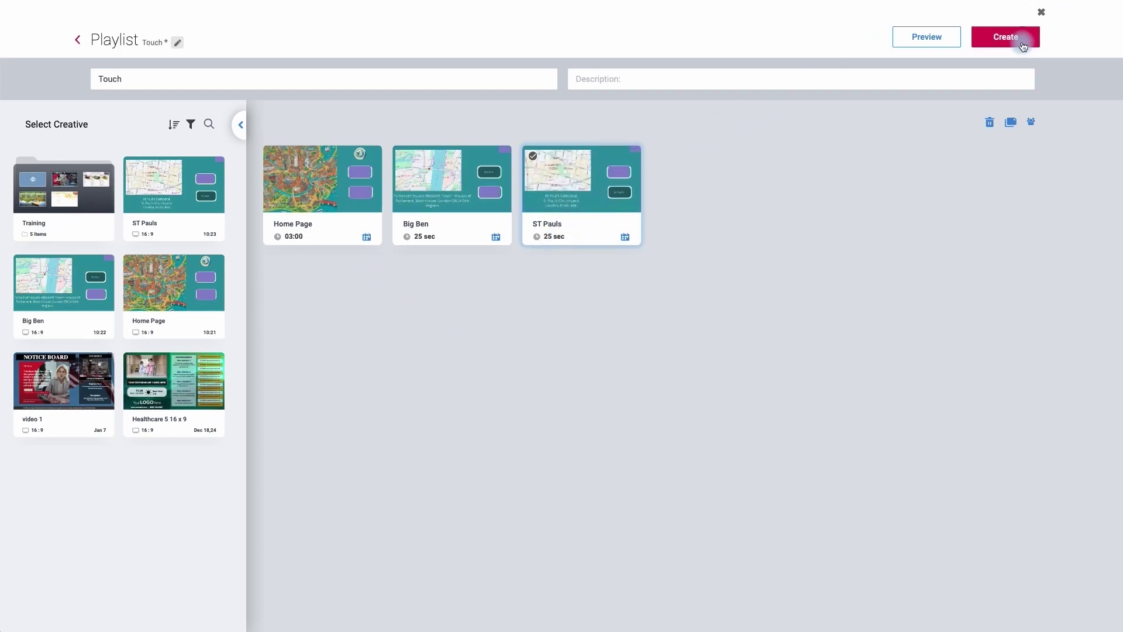